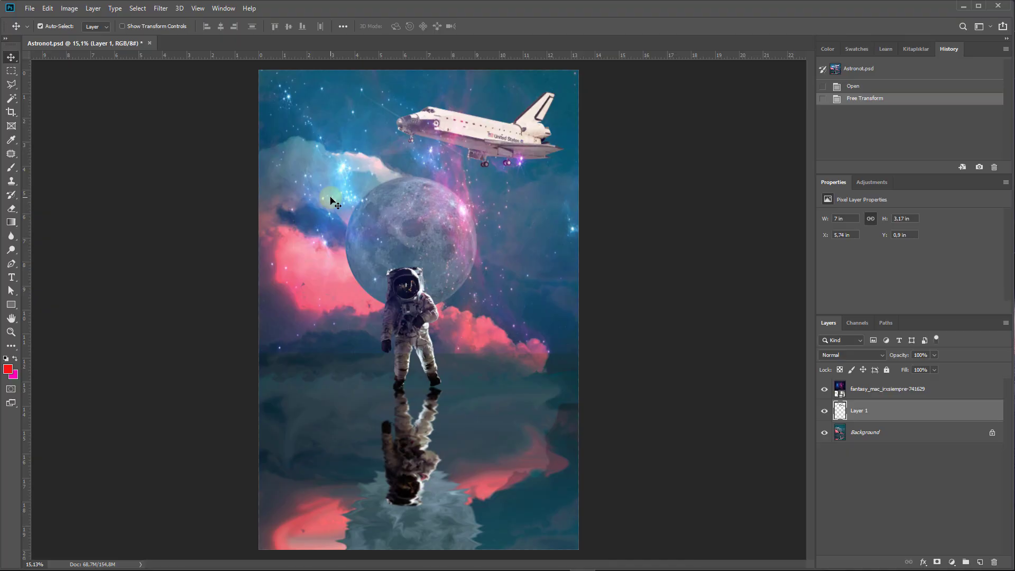
- Start opening a file as a smart object, then cancel the file picker without opening anything
{"action": "left_click", "coordinate": [30, 9]}
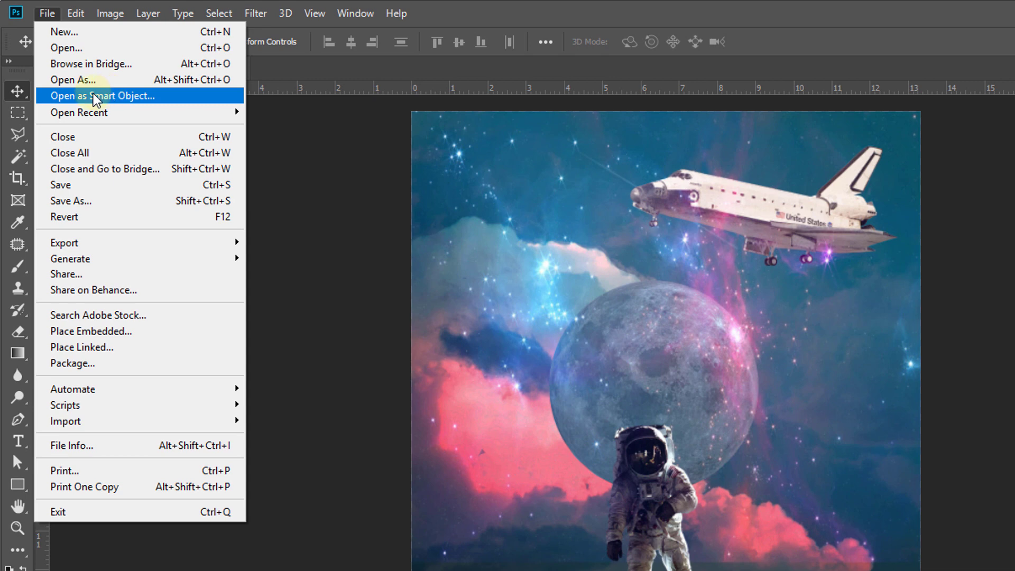
{"action": "left_click", "coordinate": [96, 97]}
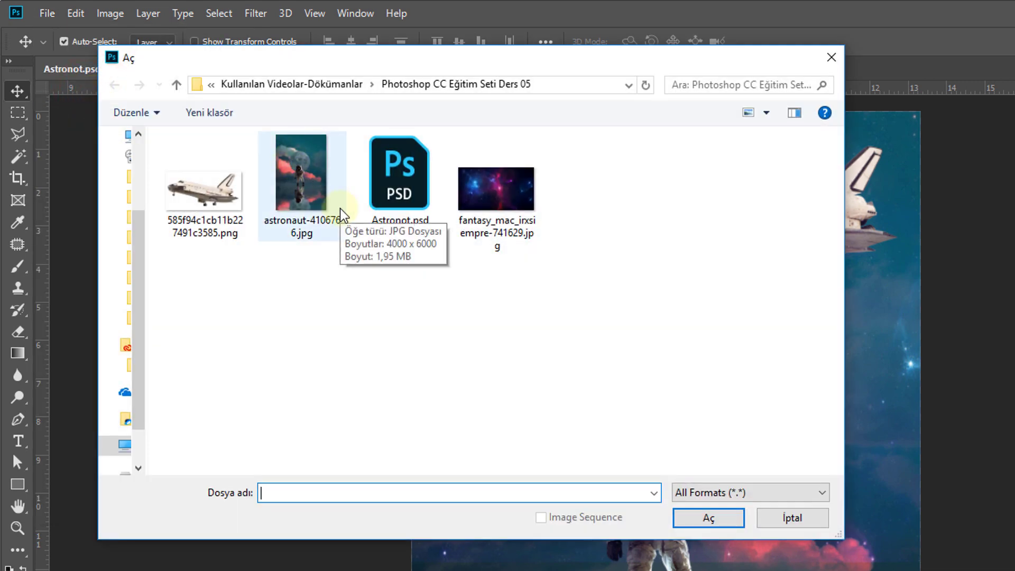
{"action": "left_click", "coordinate": [320, 198]}
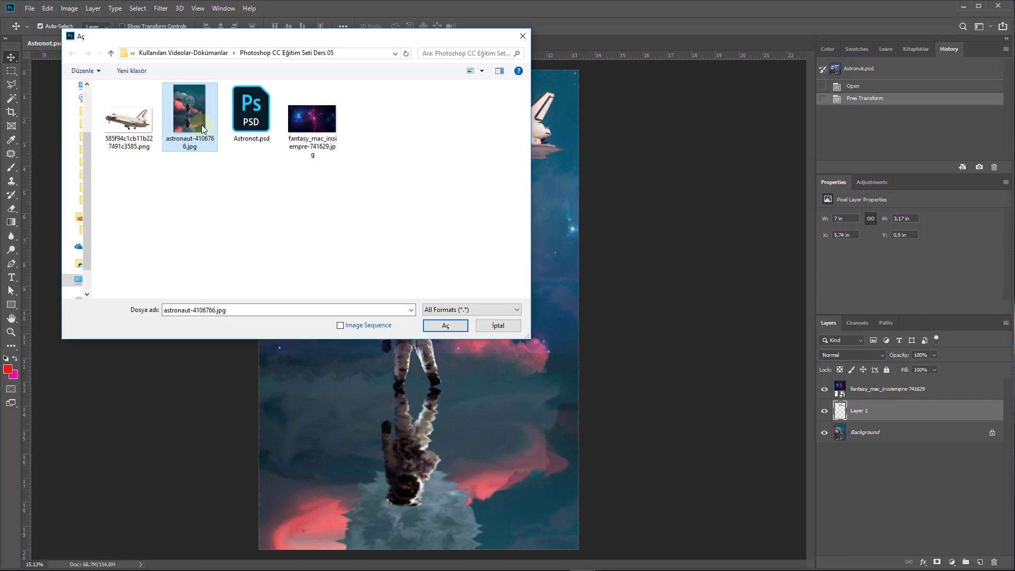
{"action": "left_click", "coordinate": [523, 36]}
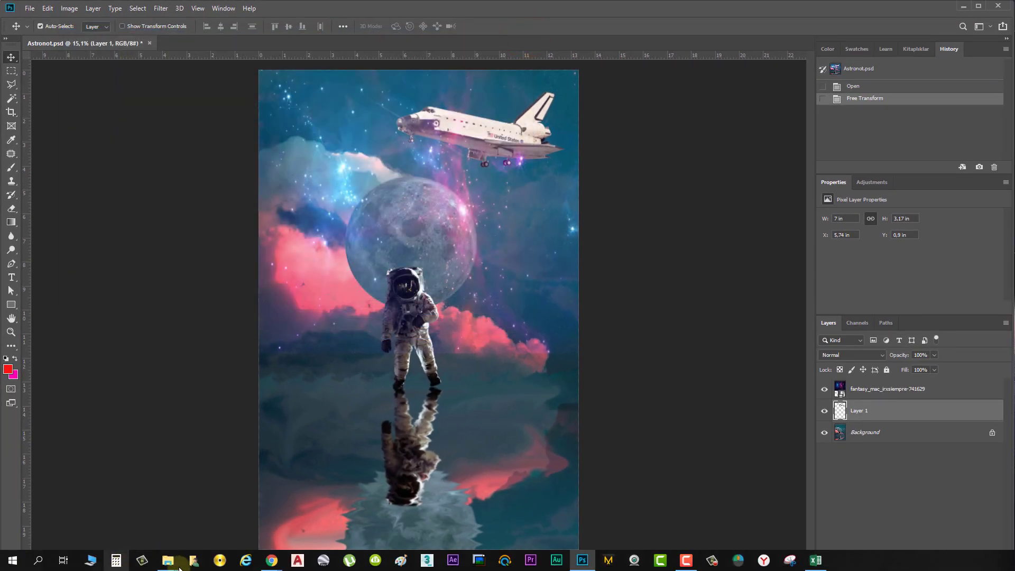
- Drag fantasy_mac_irxsiempre-741629.jpg from File Explorer into Photoshop and switch to Large Thumbnails for layers
{"action": "left_click", "coordinate": [224, 523]}
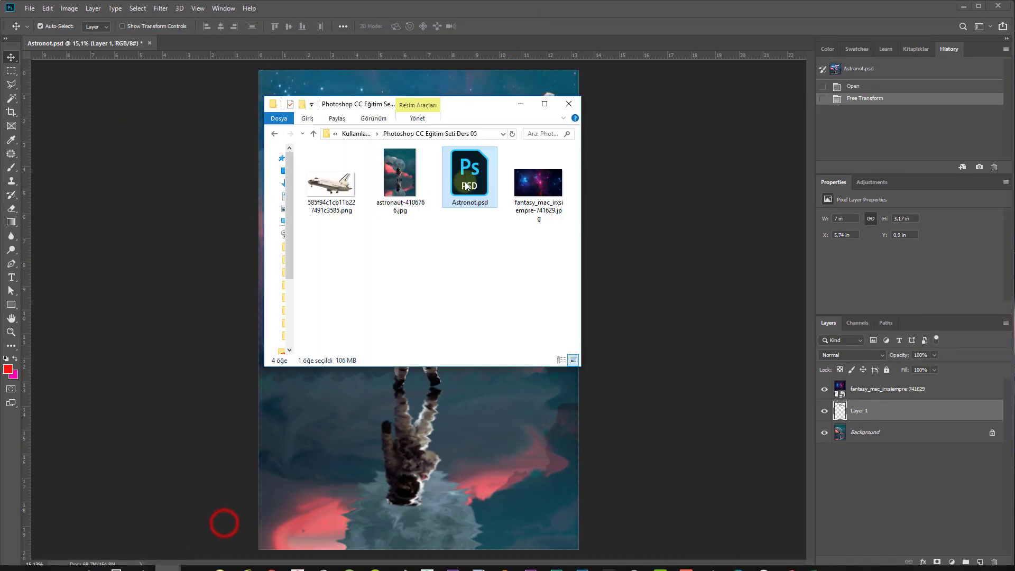
{"action": "left_click_drag", "start_coordinate": [539, 182], "coordinate": [326, 42]}
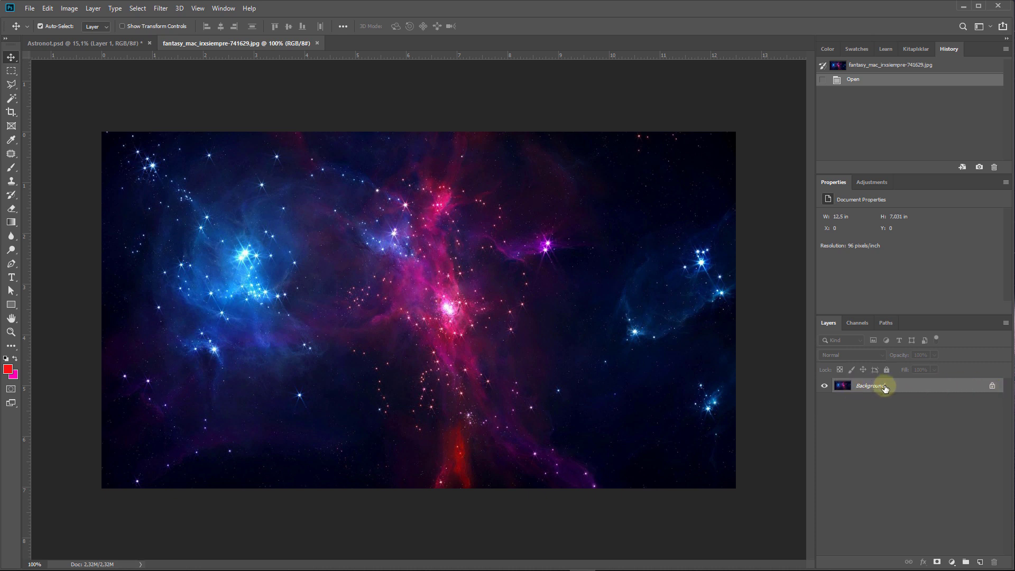
{"action": "right_click", "coordinate": [823, 408]}
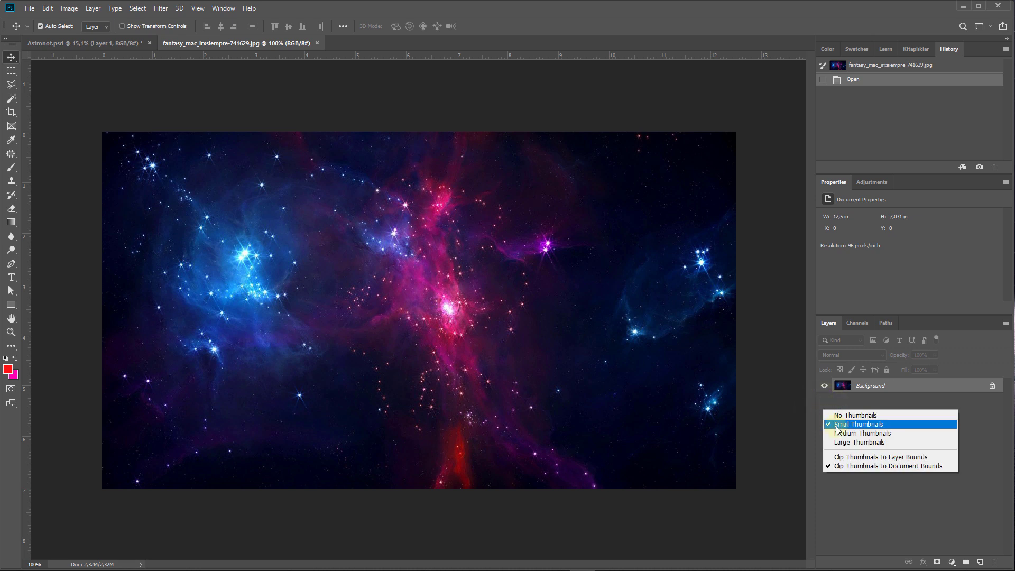
{"action": "left_click", "coordinate": [869, 443]}
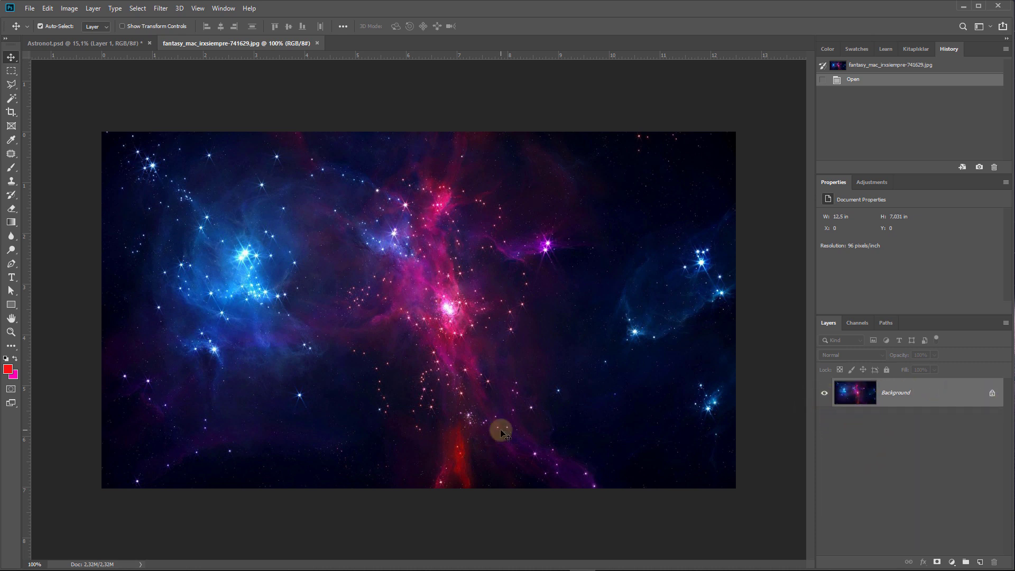
- Open fantasy_mac_irxsiempre-741629.jpg via File > Open as Smart Object into its own tab
{"action": "left_click", "coordinate": [29, 9]}
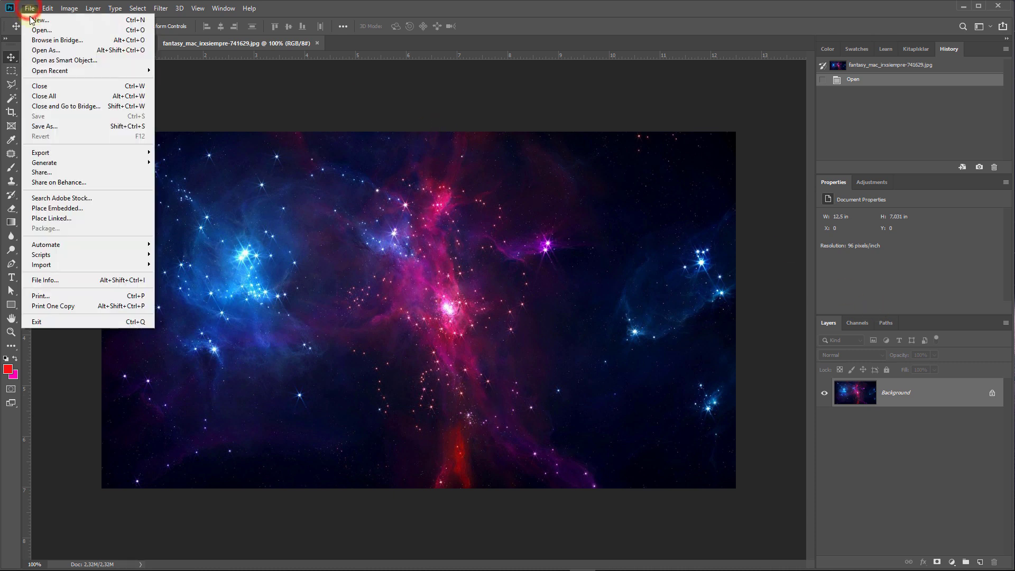
{"action": "left_click", "coordinate": [81, 59]}
{"action": "left_click", "coordinate": [305, 119]}
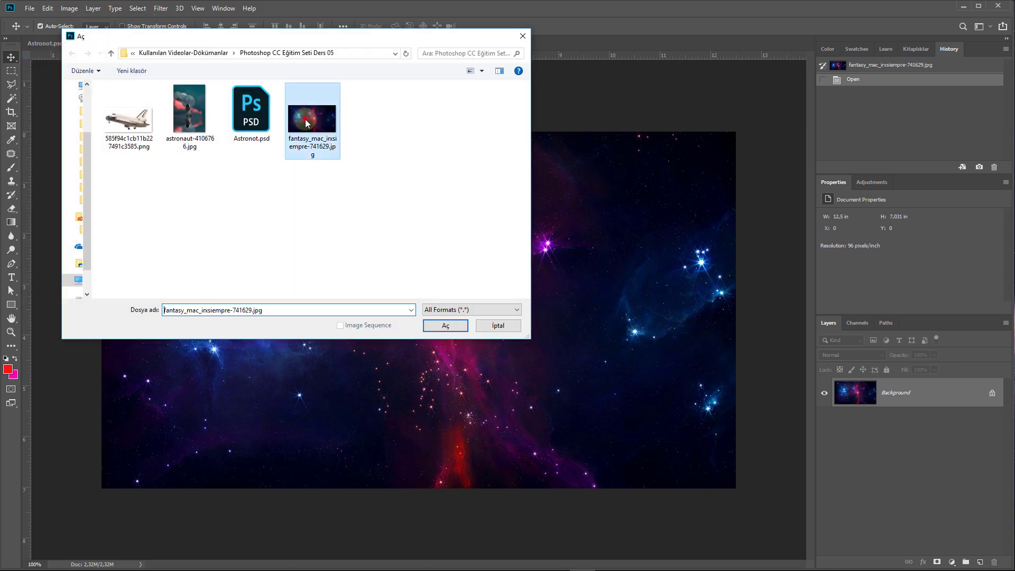
{"action": "left_click", "coordinate": [448, 326]}
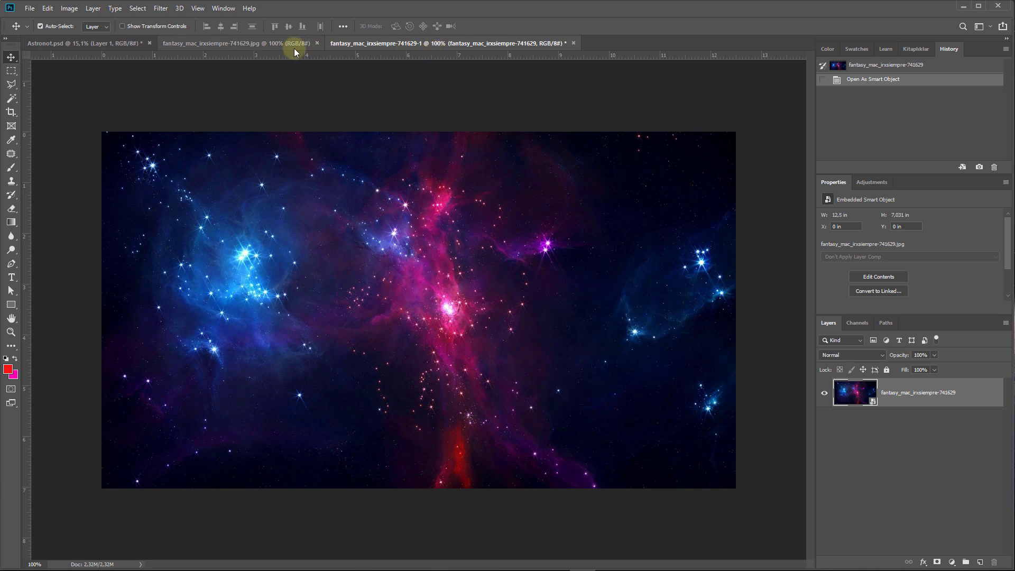
{"action": "left_click", "coordinate": [277, 45]}
{"action": "left_click", "coordinate": [363, 45]}
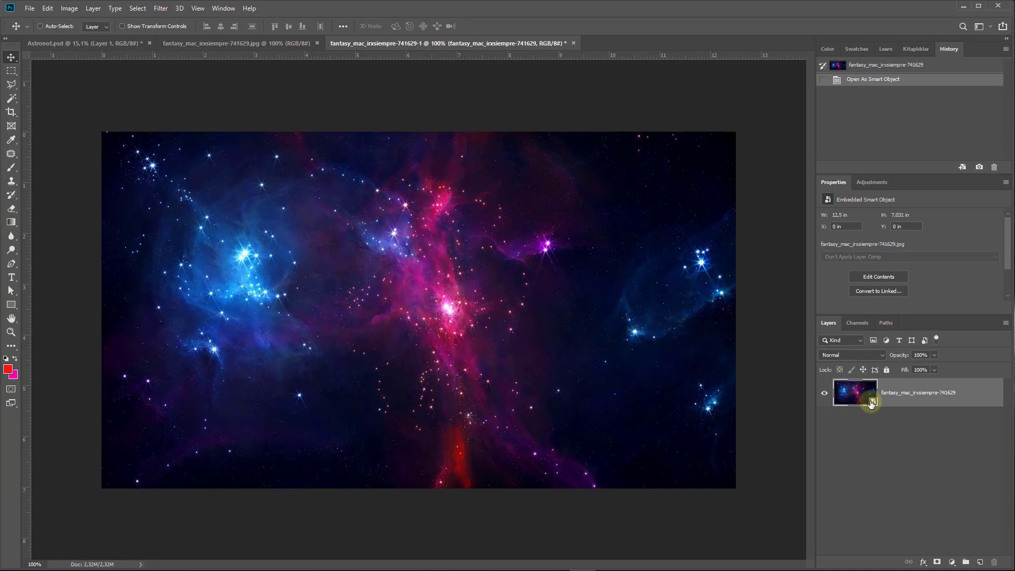
- Scale the nebula smart object down toward the bottom-left corner and commit the transform
{"action": "key", "text": "ctrl+t"}
{"action": "left_click_drag", "start_coordinate": [736, 130], "coordinate": [468, 330]}
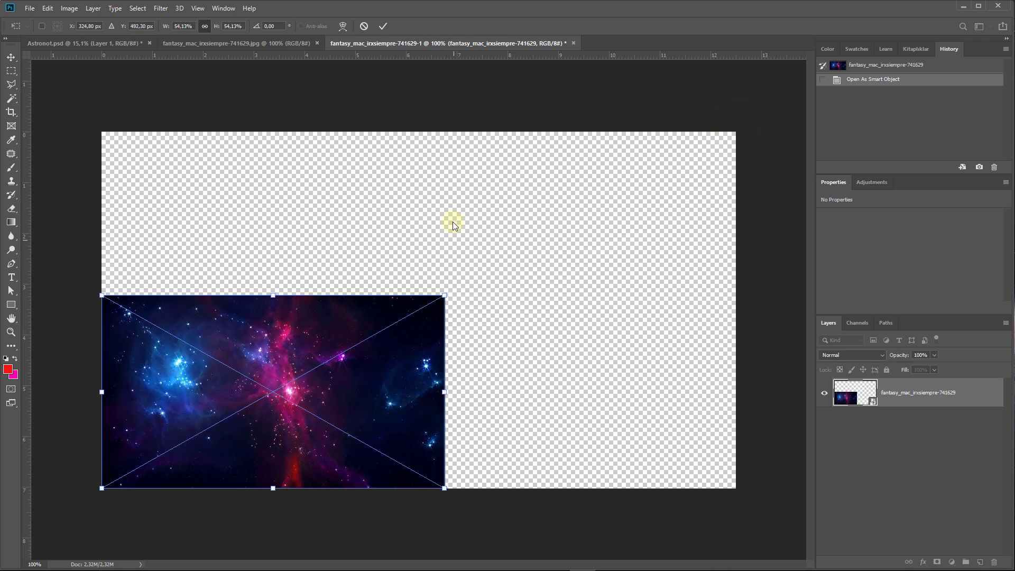
{"action": "left_click", "coordinate": [184, 26]}
{"action": "left_click", "coordinate": [383, 26]}
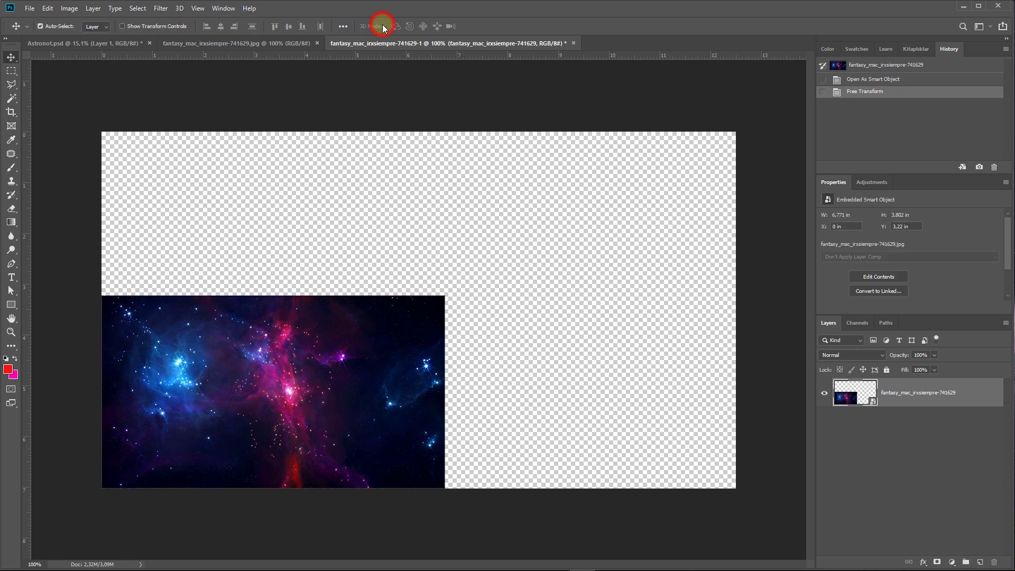
{"action": "left_click", "coordinate": [286, 343]}
{"action": "key", "text": "ctrl+t"}
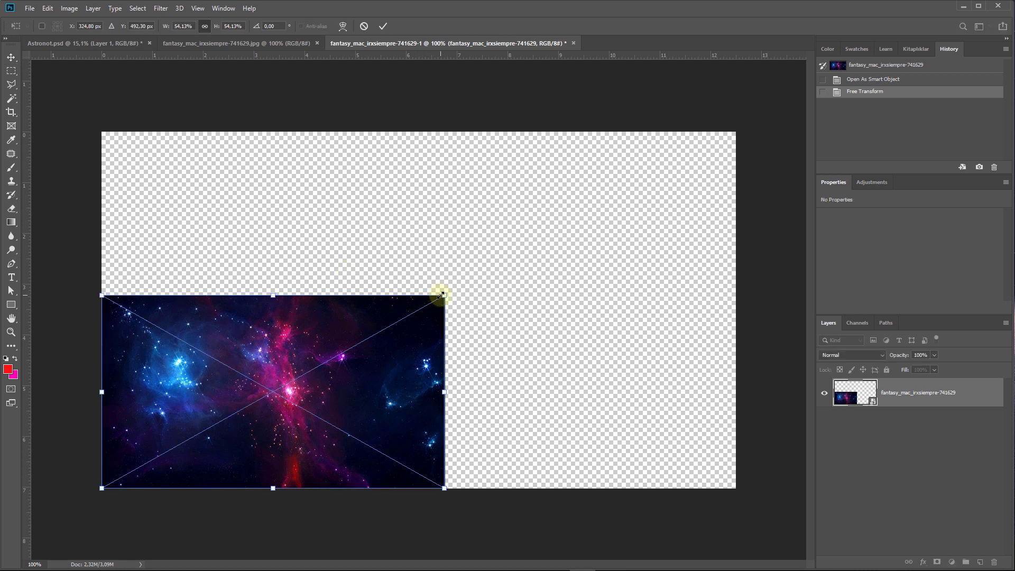
{"action": "key", "text": "Escape"}
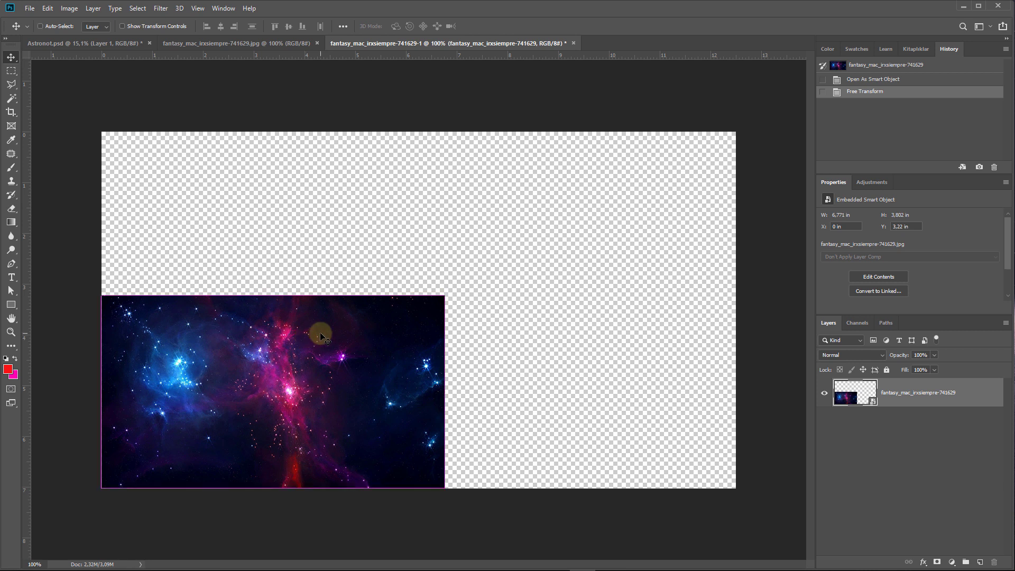
- Enlarge the nebula to 79.60%, undoing and cancelling a further enlargement attempt
{"action": "key", "text": "ctrl+t"}
{"action": "mouse_move", "coordinate": [444, 297]}
{"action": "left_mouse_down"}
{"action": "mouse_move", "coordinate": [592, 222]}
{"action": "mouse_move", "coordinate": [606, 204]}
{"action": "left_mouse_up"}
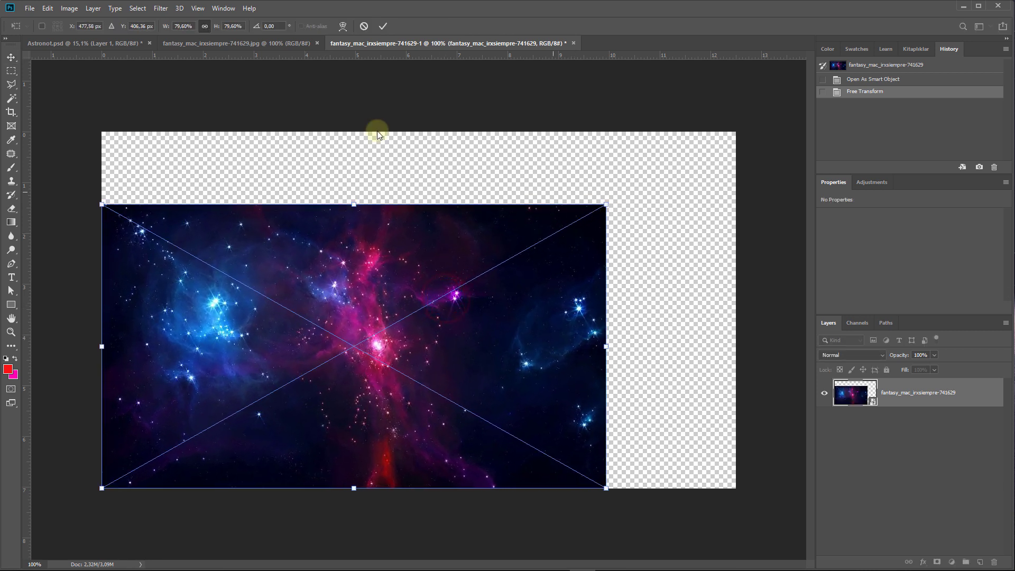
{"action": "left_click", "coordinate": [188, 25]}
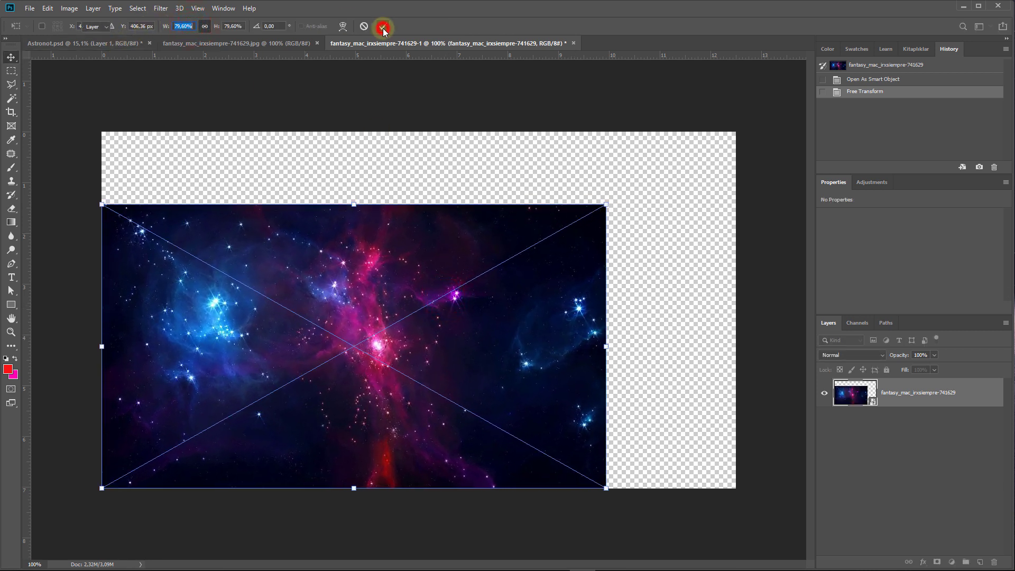
{"action": "left_click", "coordinate": [383, 27]}
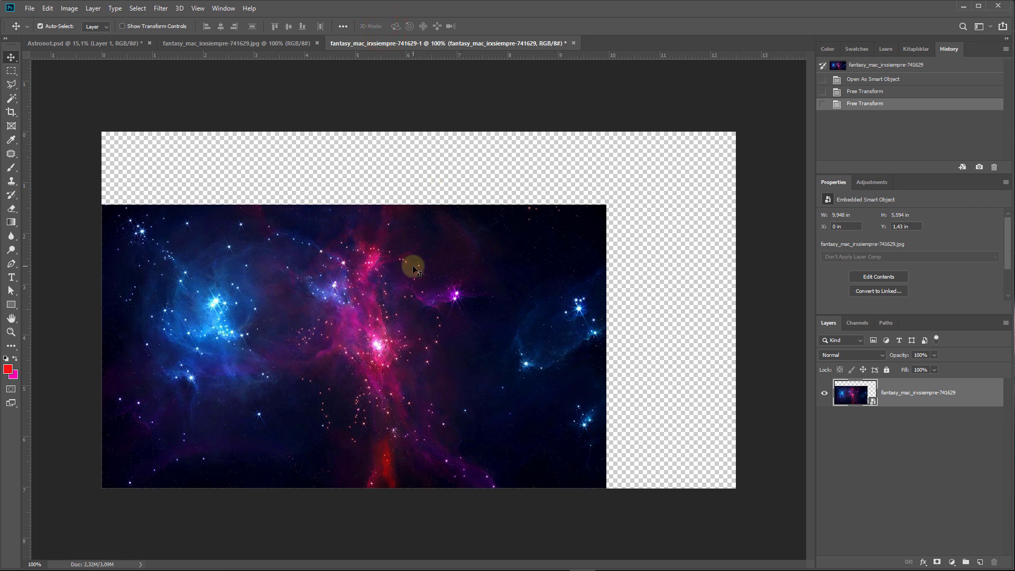
{"action": "key", "text": "ctrl+t"}
{"action": "left_click_drag", "start_coordinate": [606, 205], "coordinate": [735, 138]}
{"action": "key", "text": "ctrl+z"}
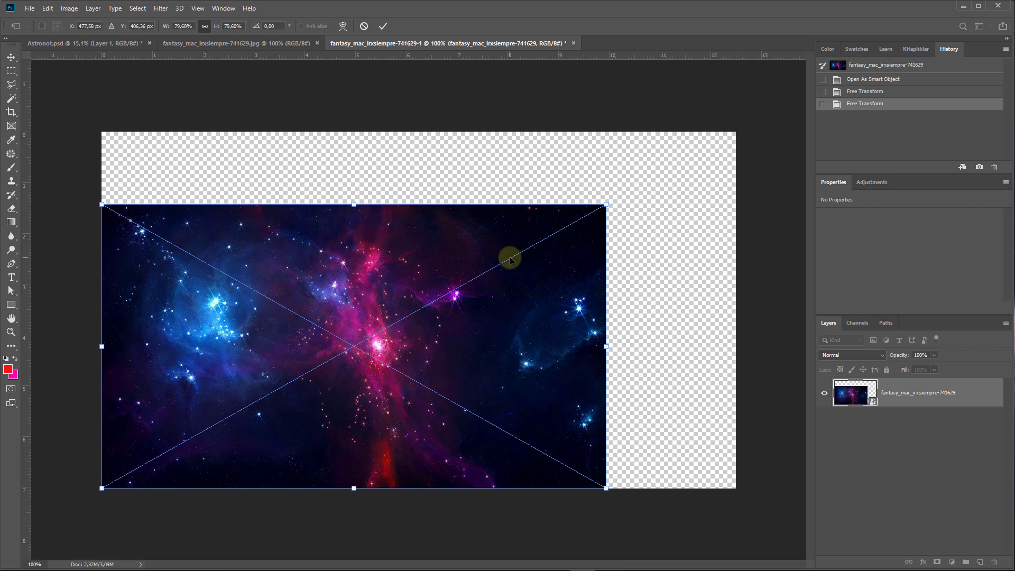
{"action": "key", "text": "Escape"}
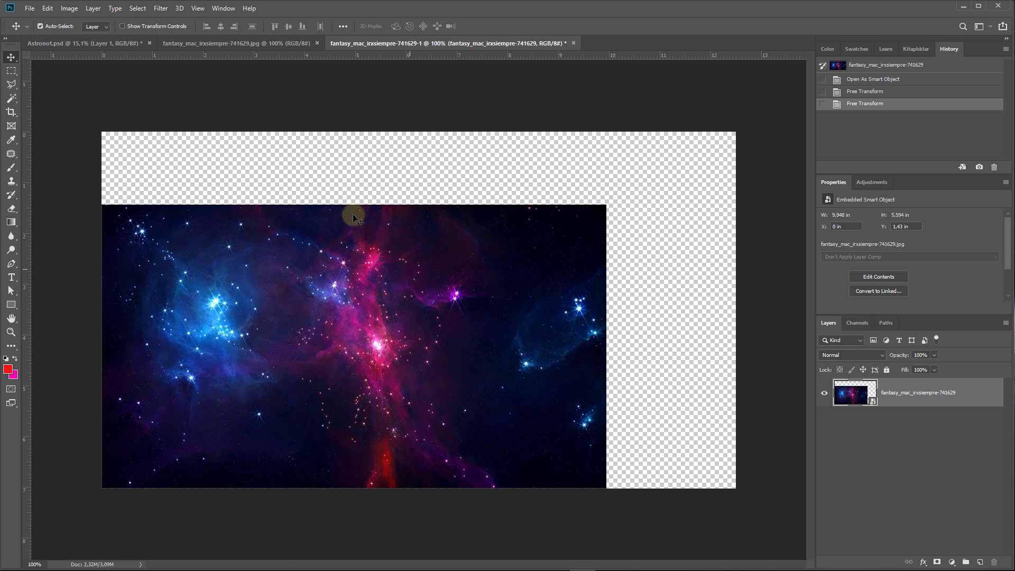
- Apply a Gaussian Blur smart filter to the nebula, then re-edit its radius to 1.6 pixels
{"action": "left_click", "coordinate": [161, 8]}
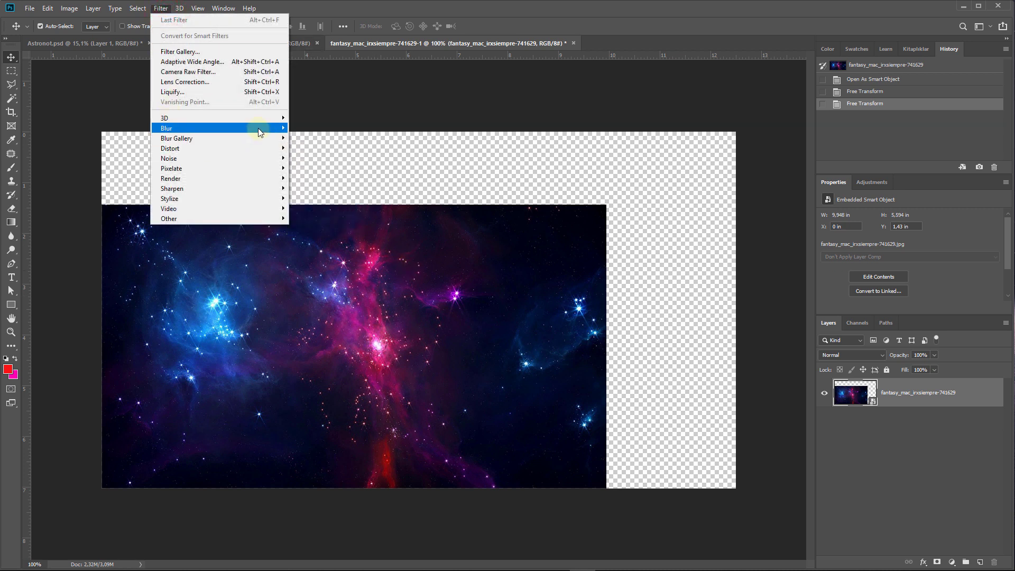
{"action": "mouse_move", "coordinate": [190, 128]}
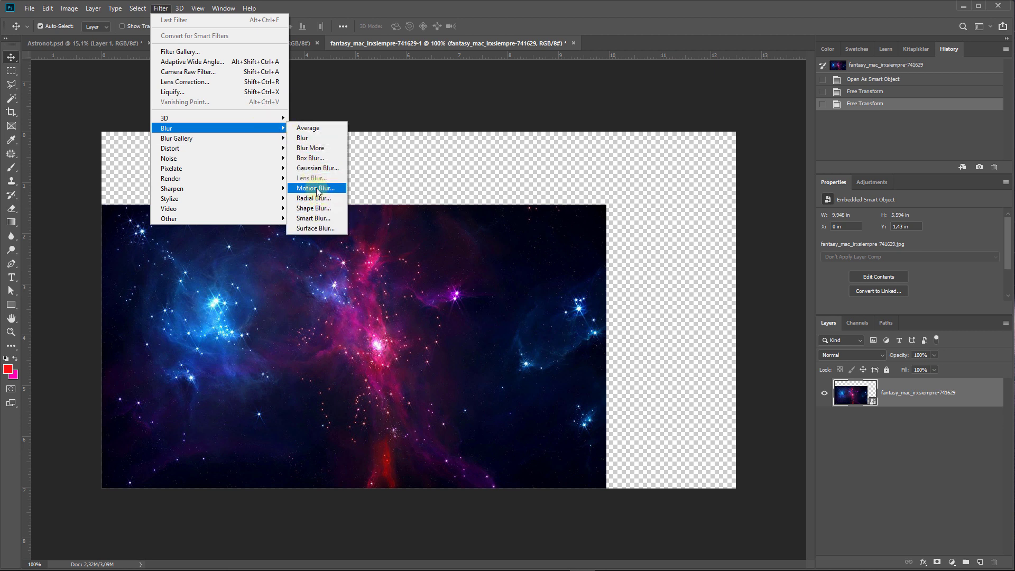
{"action": "left_click", "coordinate": [313, 167]}
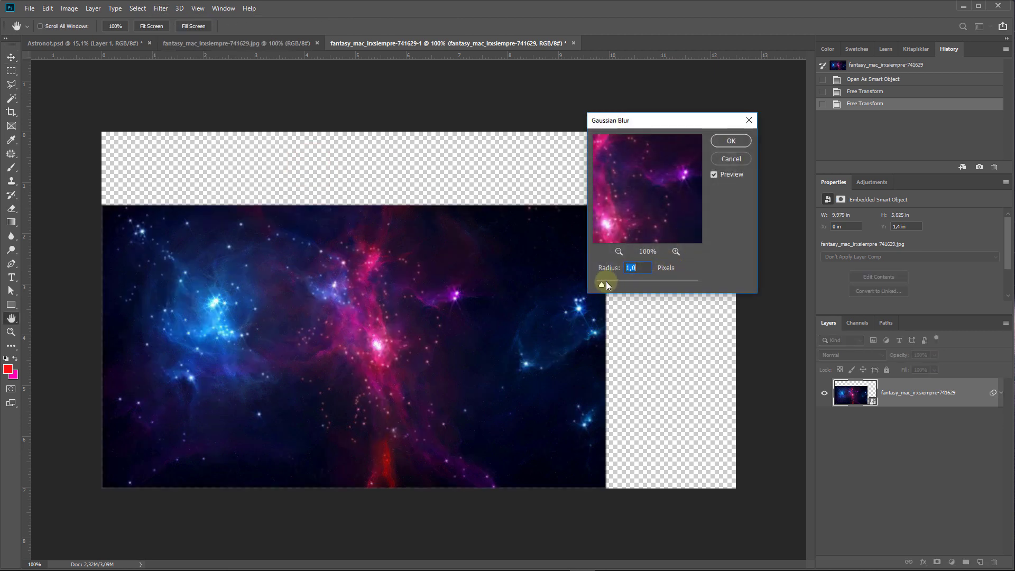
{"action": "left_click", "coordinate": [731, 140]}
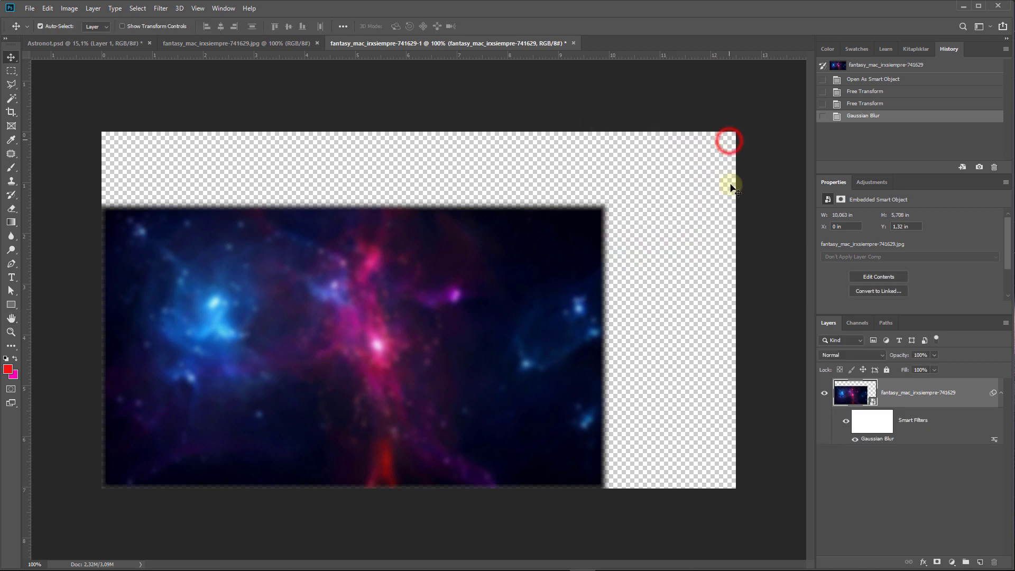
{"action": "double_click", "coordinate": [864, 442]}
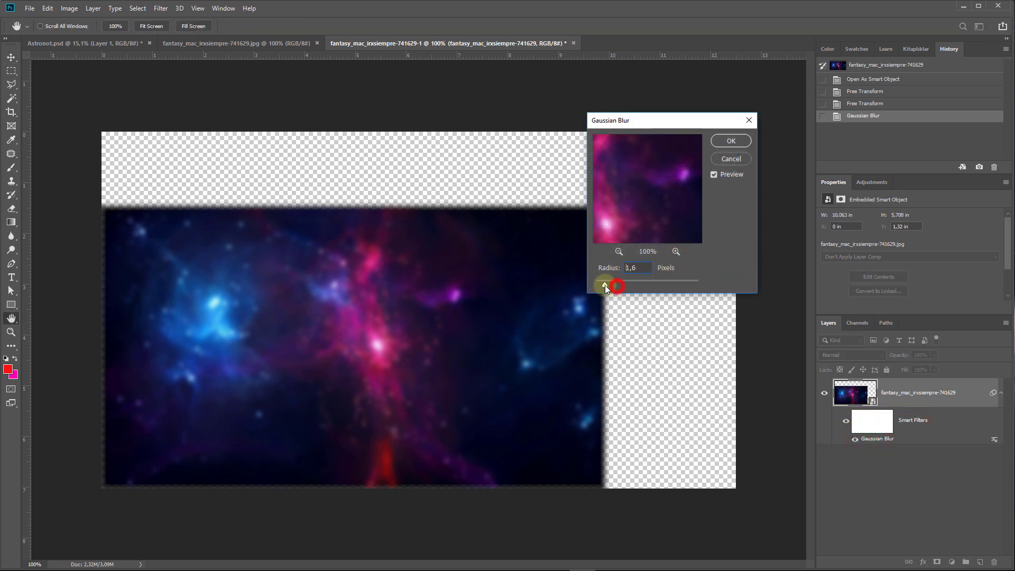
{"action": "left_click", "coordinate": [725, 144]}
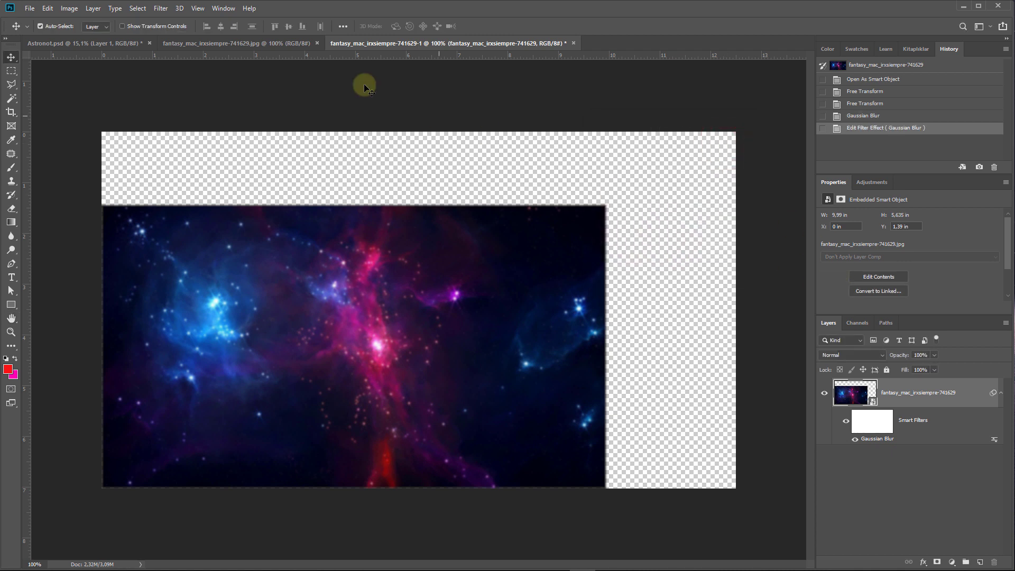
- Close the blurred nebula copy without saving and return to the Astronot.psd tab
{"action": "left_click", "coordinate": [574, 43]}
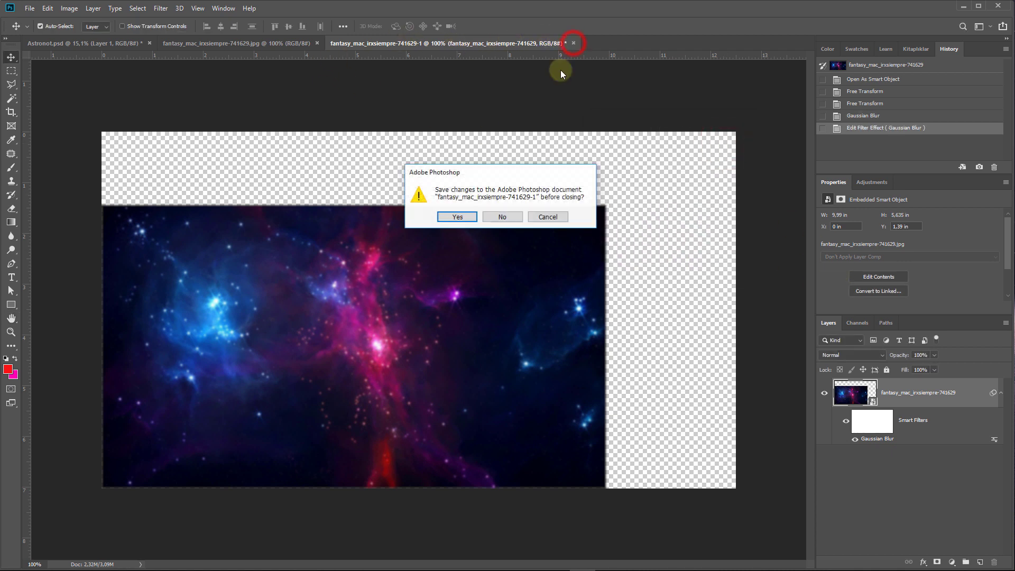
{"action": "left_click", "coordinate": [504, 218]}
{"action": "left_click", "coordinate": [96, 45]}
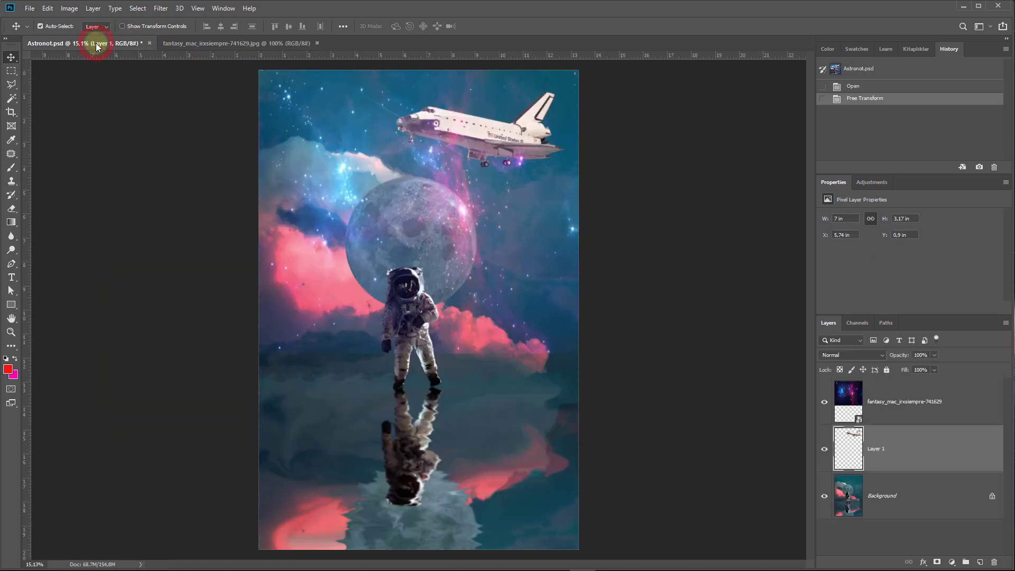
{"action": "left_click", "coordinate": [32, 9]}
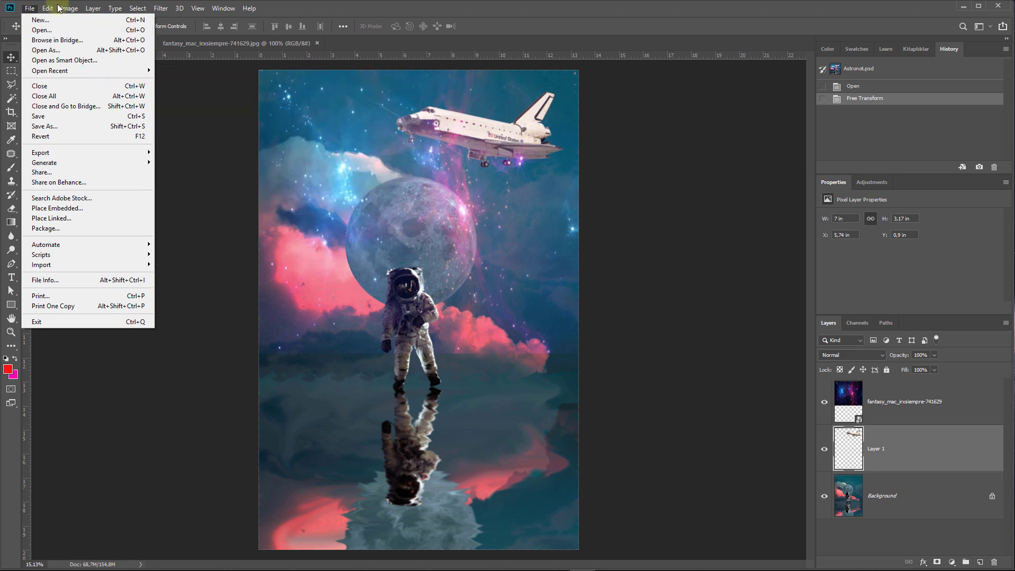
{"action": "mouse_move", "coordinate": [104, 440]}
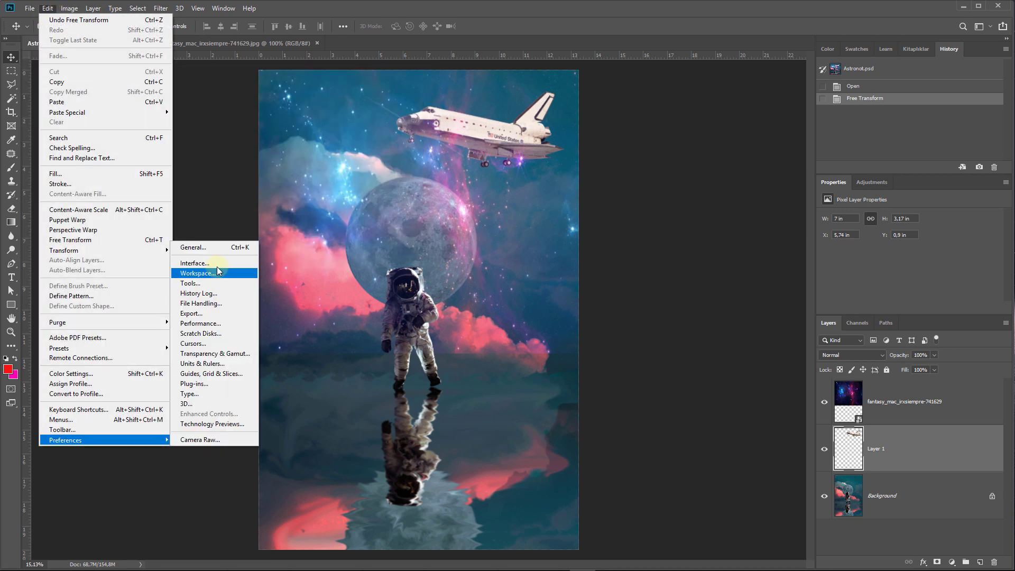
{"action": "left_click", "coordinate": [219, 247]}
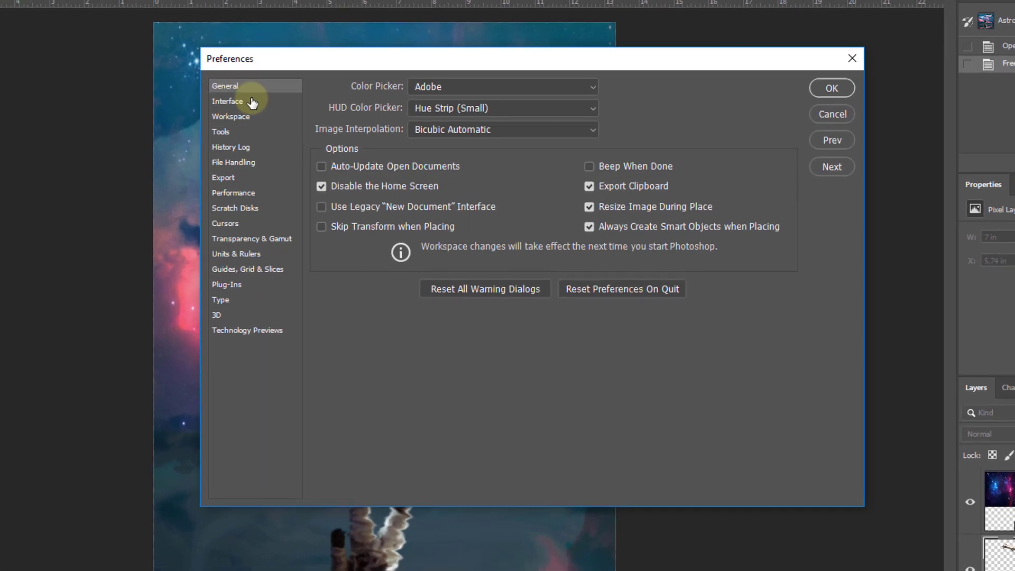
{"action": "left_click", "coordinate": [317, 155]}
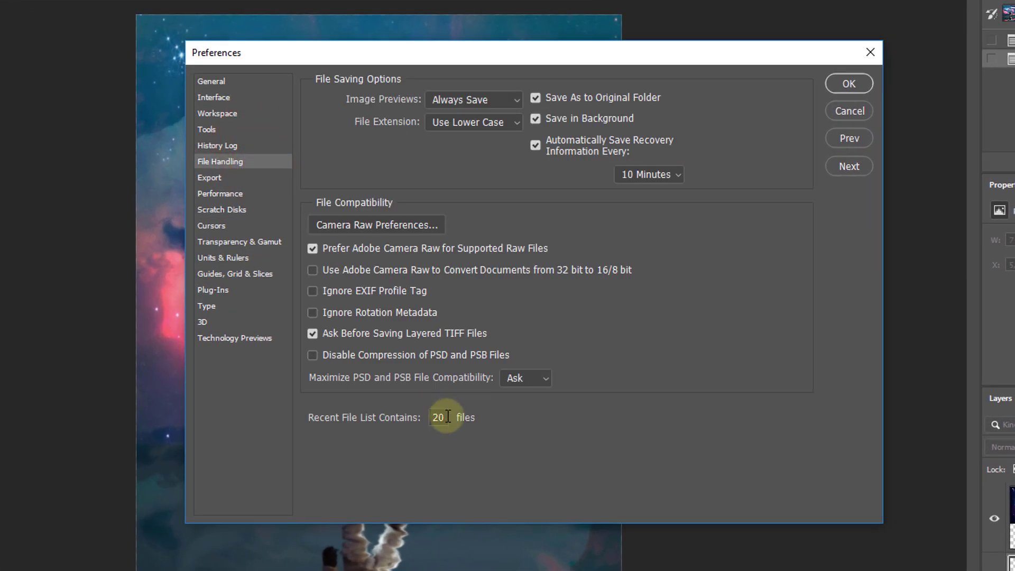
{"action": "mouse_move", "coordinate": [447, 417]}
{"action": "left_mouse_down"}
{"action": "mouse_move", "coordinate": [431, 420]}
{"action": "mouse_move", "coordinate": [442, 415]}
{"action": "left_mouse_up"}
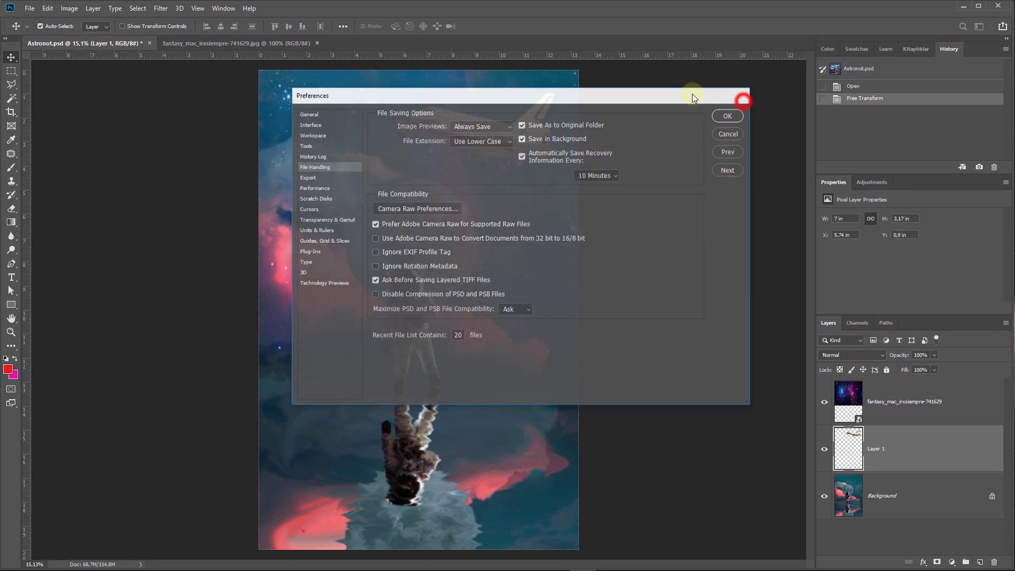
- Close Preferences and open the space shuttle PNG from File > Open Recent
{"action": "left_click", "coordinate": [744, 90]}
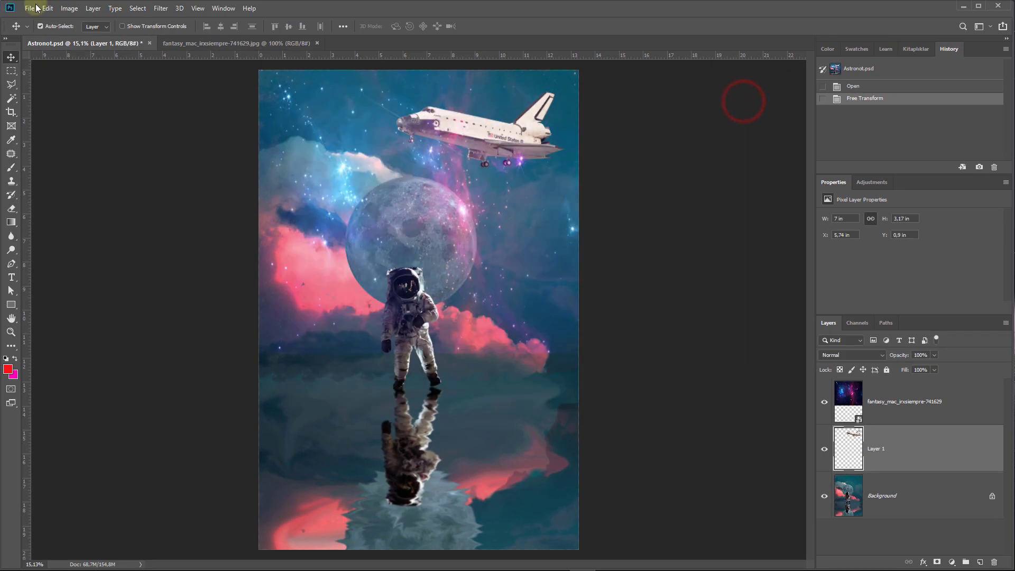
{"action": "left_click", "coordinate": [30, 8]}
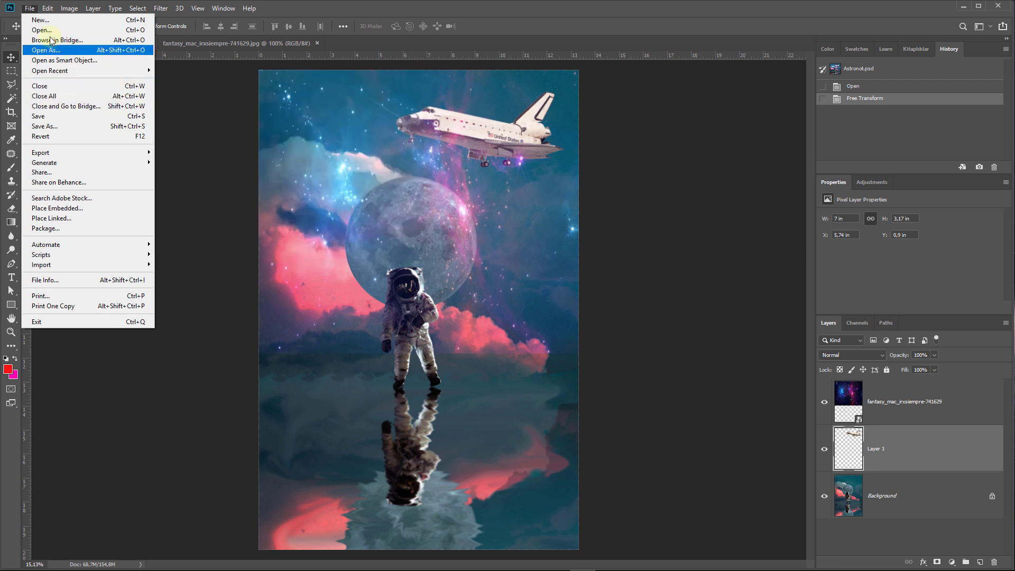
{"action": "left_click", "coordinate": [30, 9]}
{"action": "key", "text": "alt+e"}
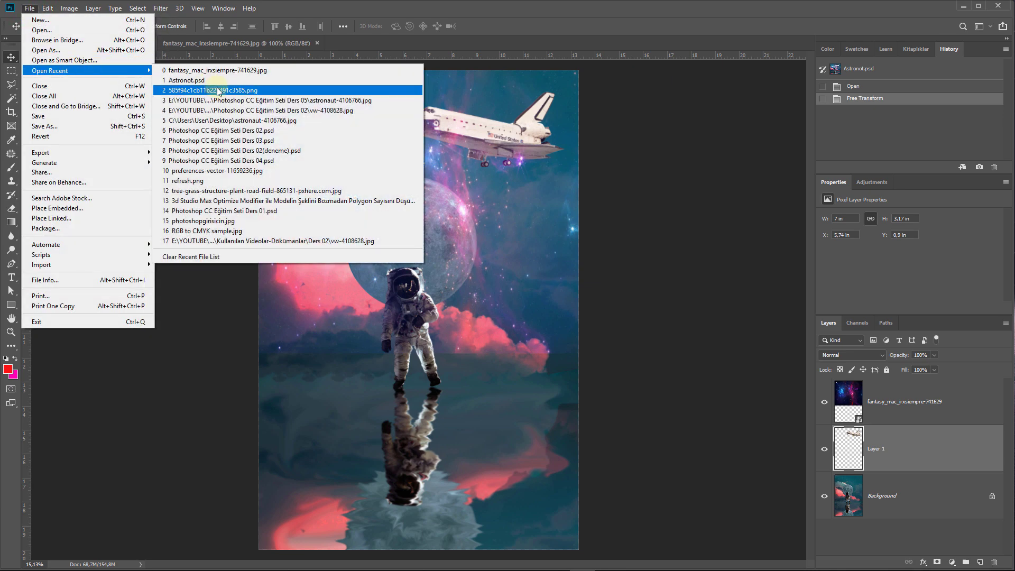
{"action": "mouse_move", "coordinate": [50, 70]}
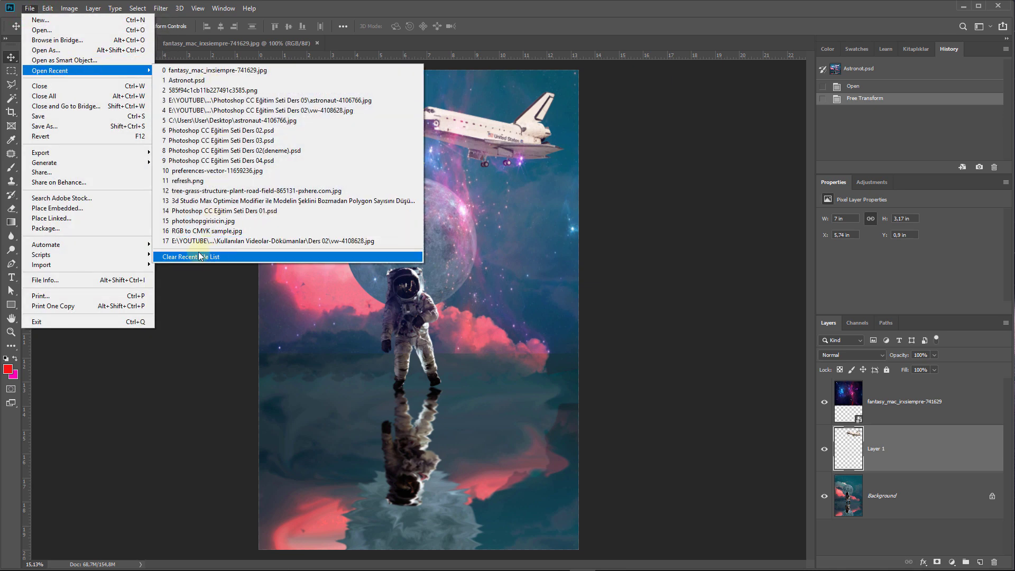
{"action": "left_click", "coordinate": [211, 90]}
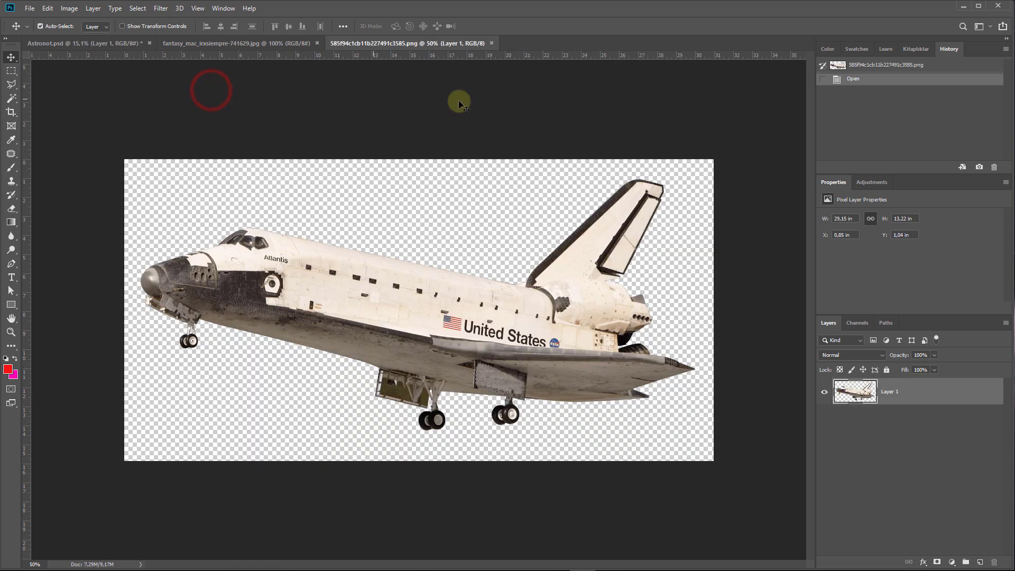
- Clear the recent files list via File > Open Recent > Clear Recent File List
{"action": "left_click", "coordinate": [29, 8]}
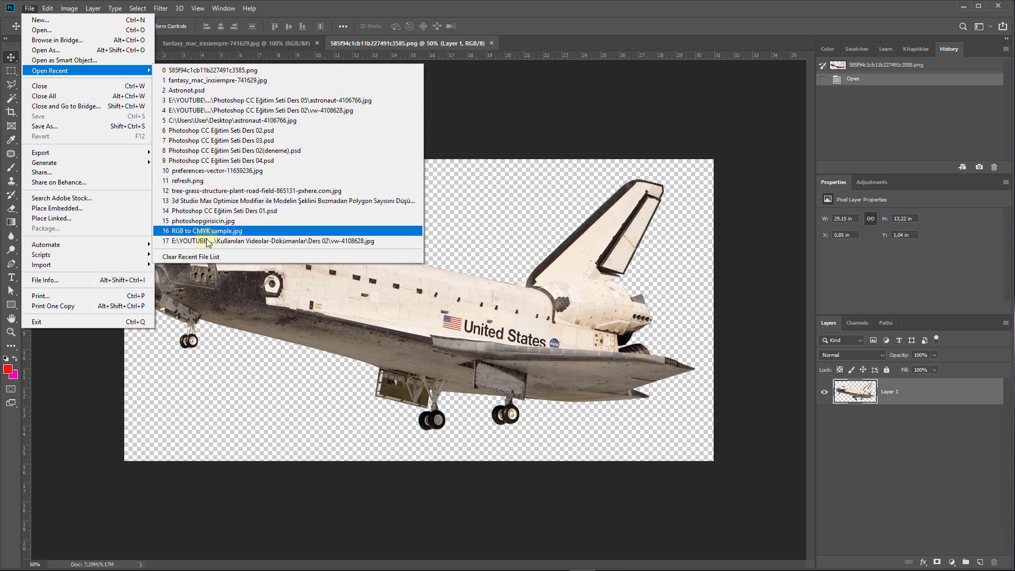
{"action": "left_click", "coordinate": [194, 257]}
{"action": "left_click", "coordinate": [29, 8]}
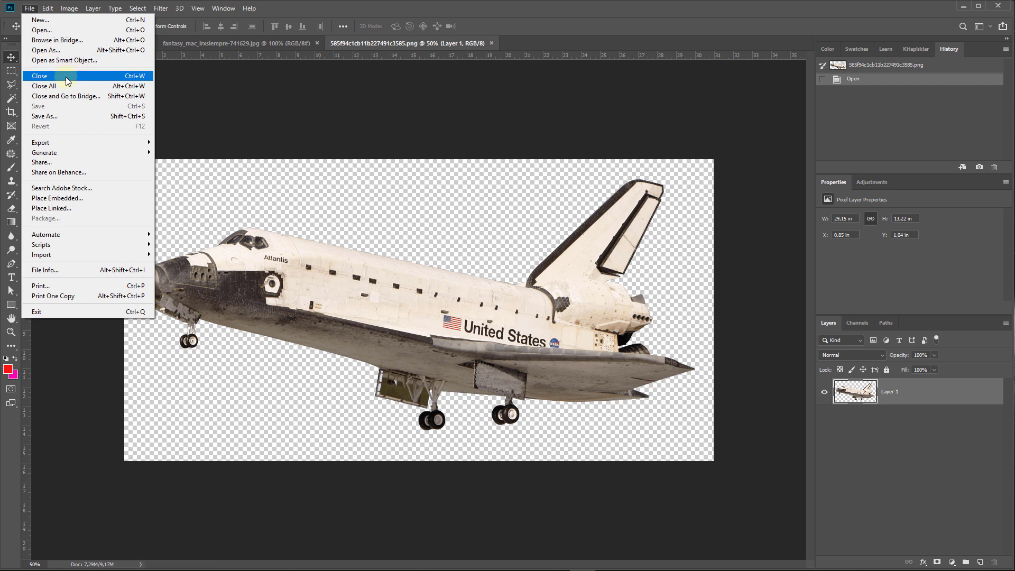
{"action": "left_click", "coordinate": [418, 45]}
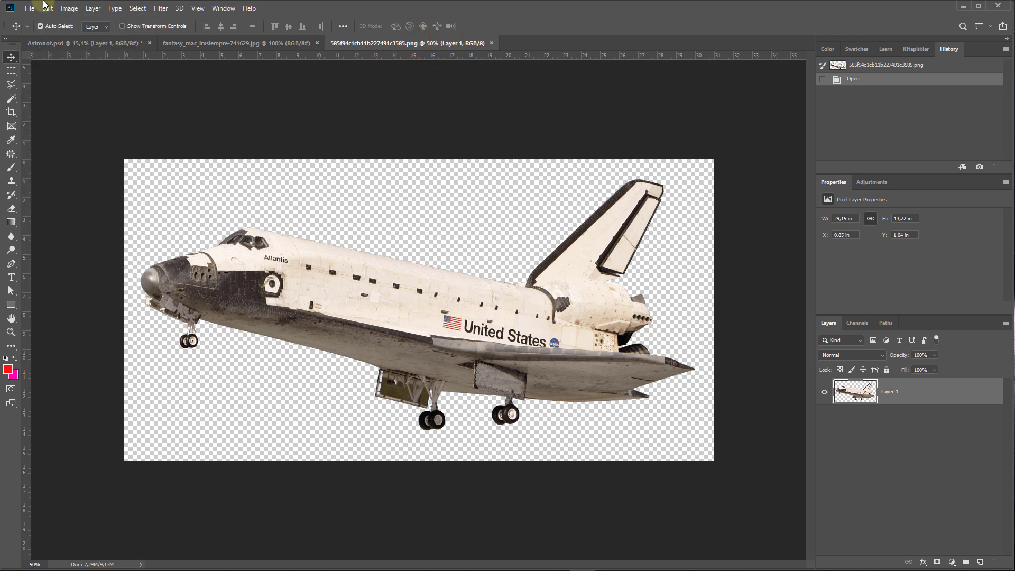
- Close the space shuttle and nebula image documents
{"action": "left_click", "coordinate": [493, 43]}
{"action": "left_click", "coordinate": [293, 45]}
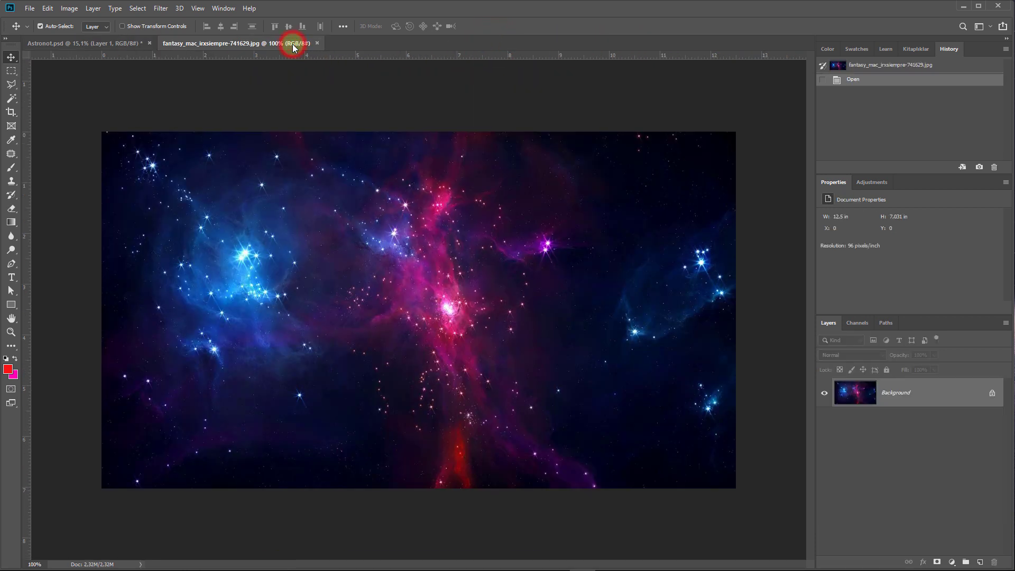
{"action": "left_click", "coordinate": [30, 8]}
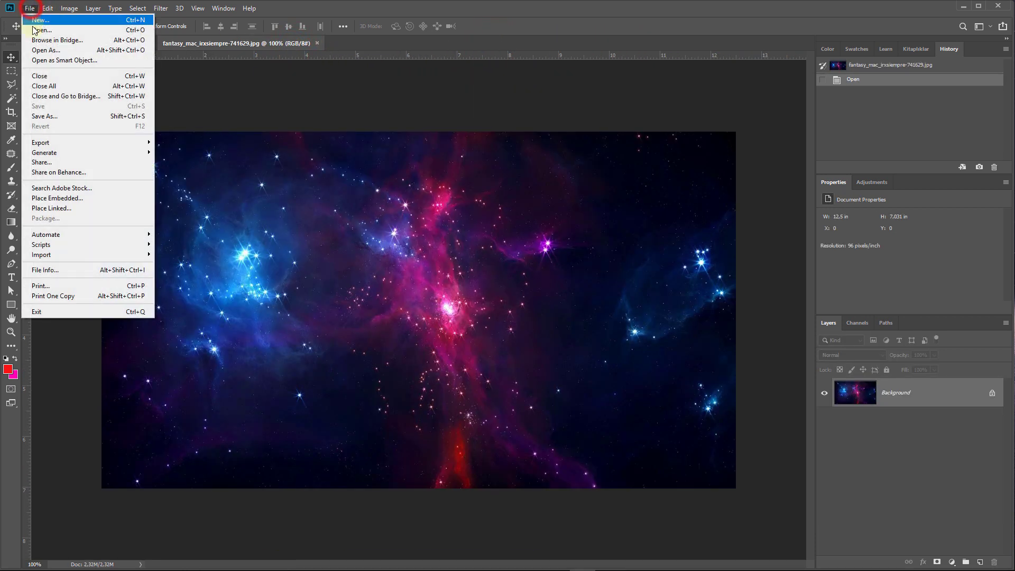
{"action": "left_click", "coordinate": [56, 76]}
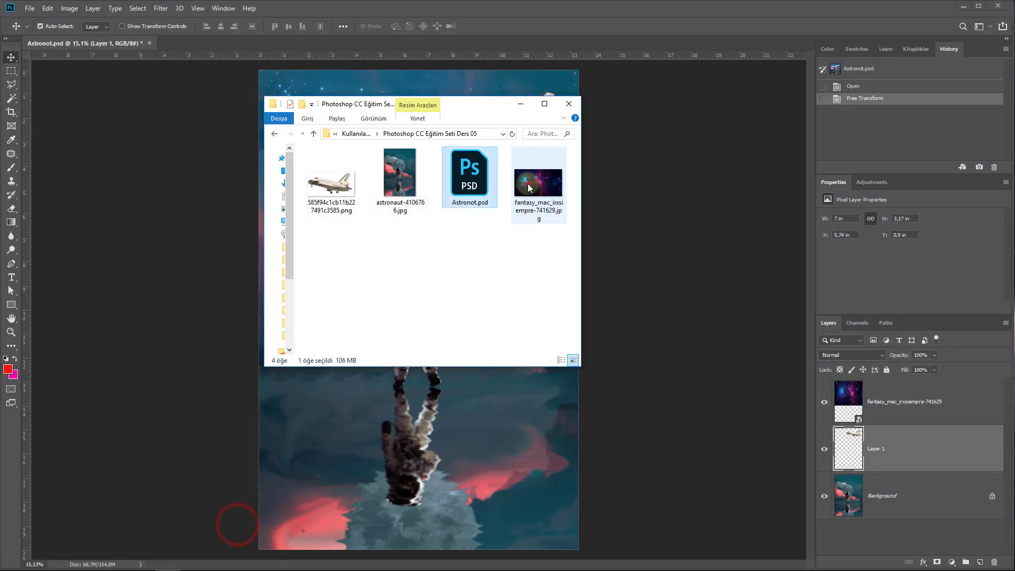
- Drag the nebula and shuttle images back from File Explorer, then run File > Close All
{"action": "left_click_drag", "start_coordinate": [528, 183], "coordinate": [445, 44]}
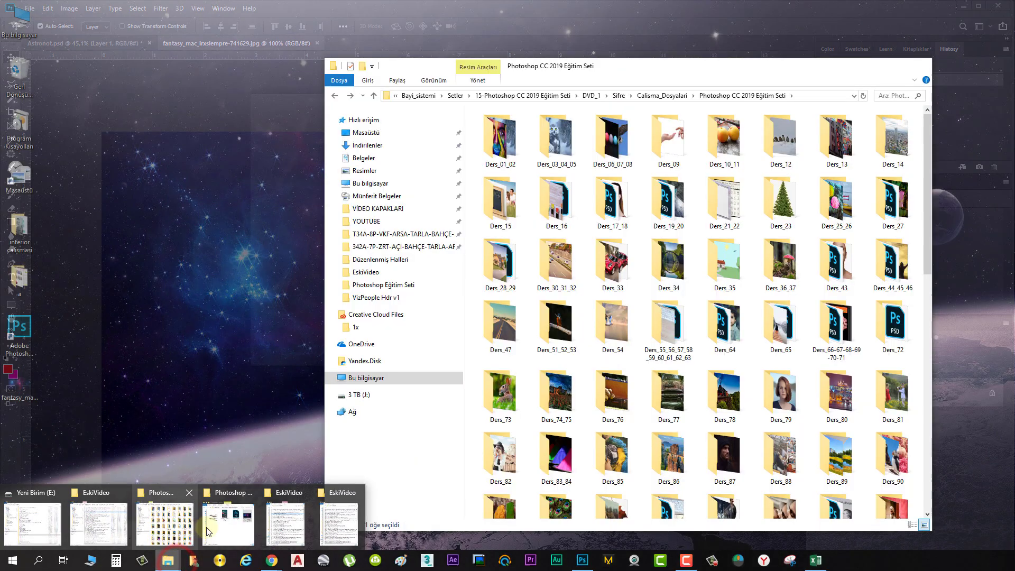
{"action": "left_click", "coordinate": [218, 529]}
{"action": "mouse_move", "coordinate": [331, 180]}
{"action": "left_mouse_down"}
{"action": "mouse_move", "coordinate": [399, 28]}
{"action": "mouse_move", "coordinate": [399, 41]}
{"action": "left_mouse_up"}
{"action": "left_click", "coordinate": [30, 8]}
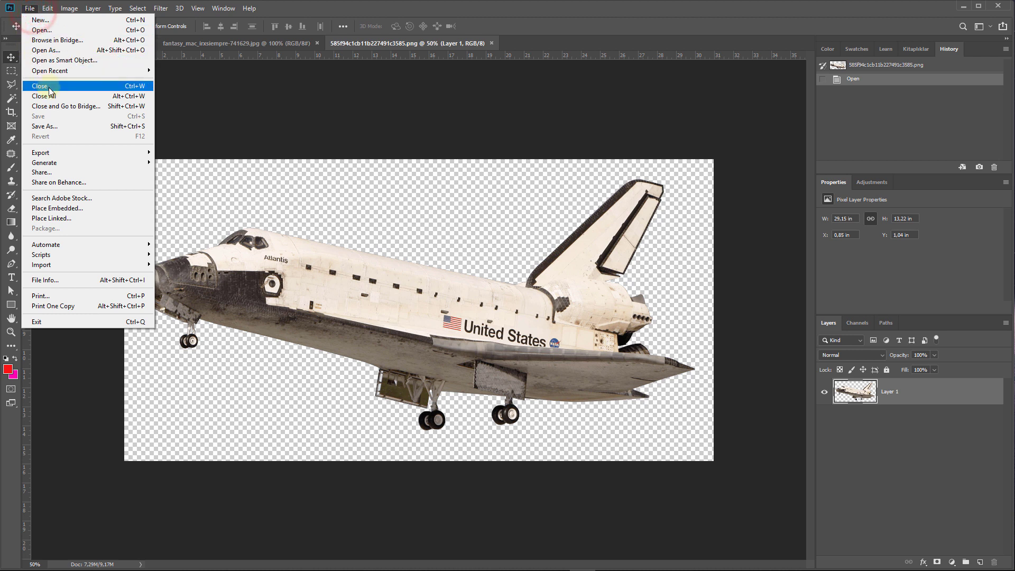
{"action": "left_click", "coordinate": [76, 97]}
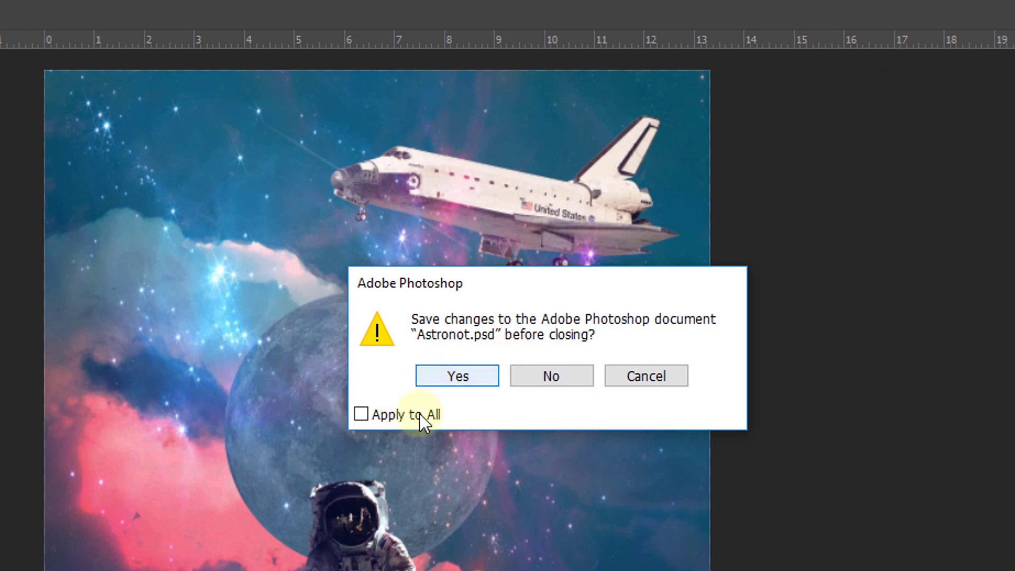
- Cancel the close prompt and save Astronot.psd with File > Save
{"action": "left_click", "coordinate": [633, 374]}
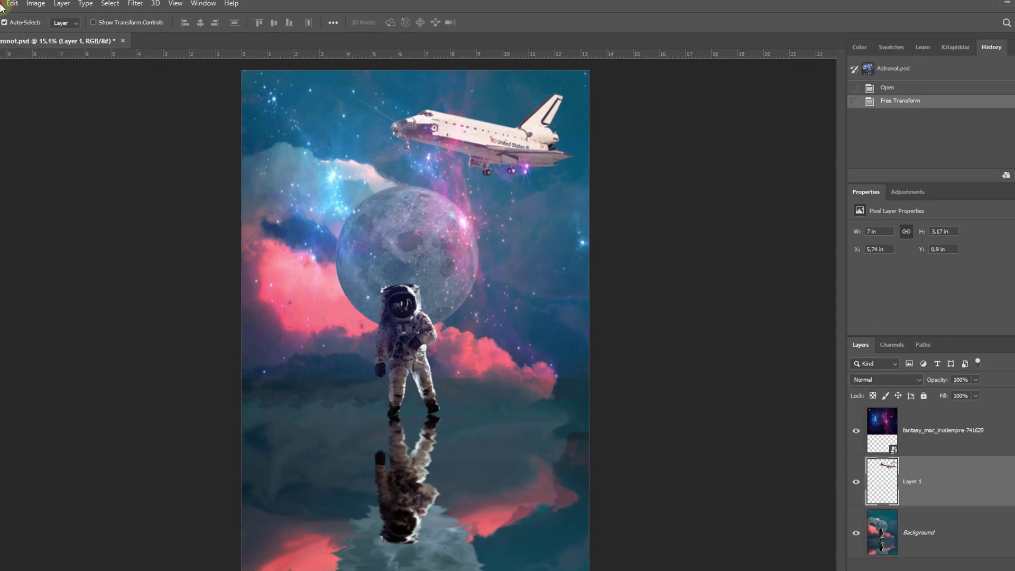
{"action": "left_click", "coordinate": [29, 8]}
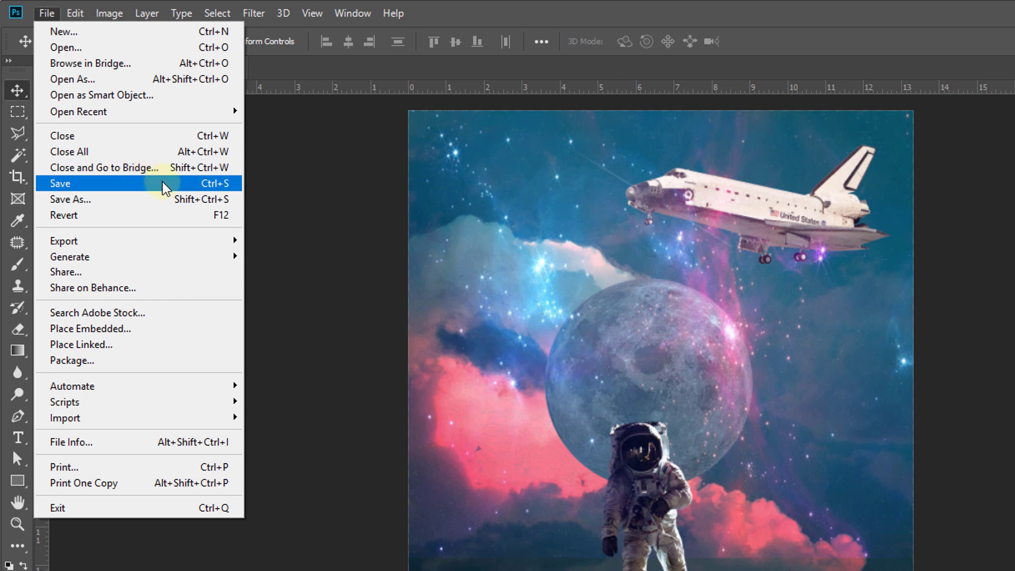
{"action": "left_click", "coordinate": [278, 67]}
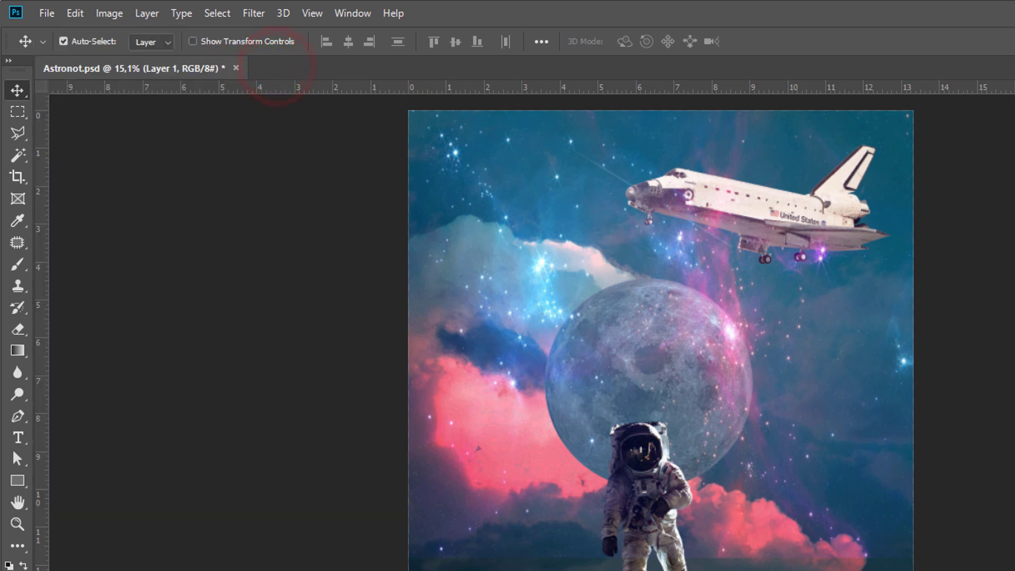
{"action": "key", "text": "alt+f"}
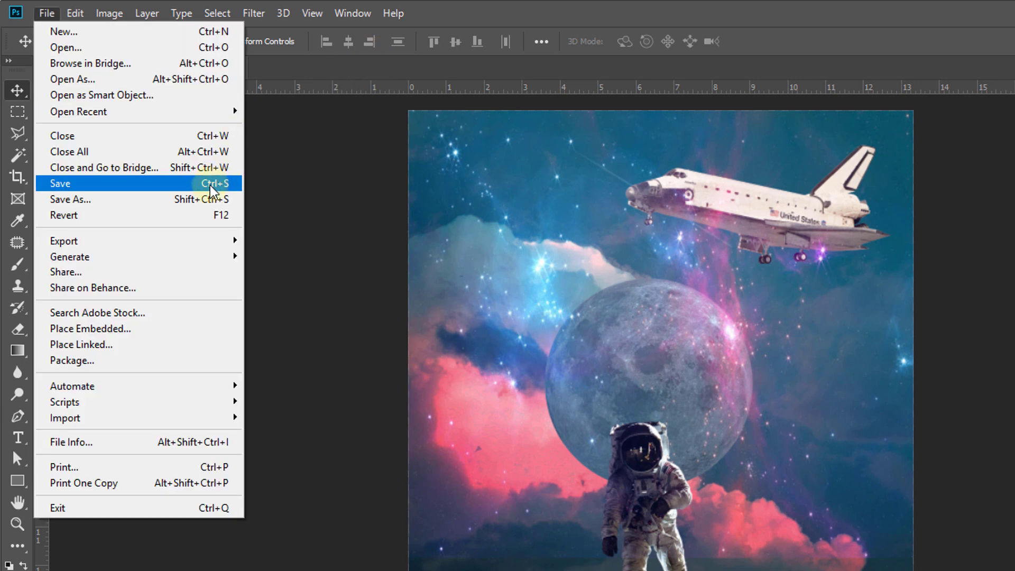
{"action": "left_click", "coordinate": [205, 189]}
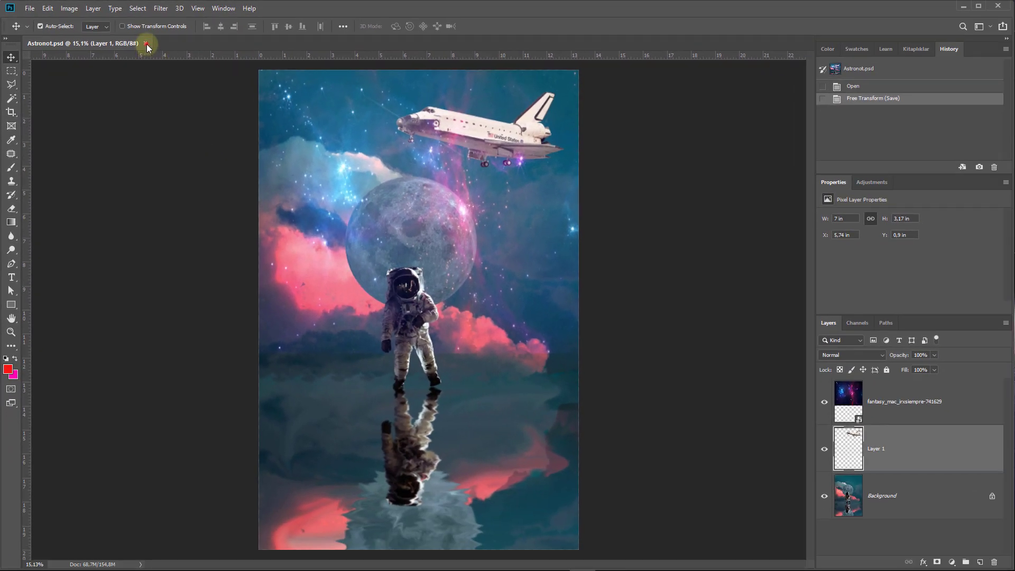
- Close Astronot.psd and reopen it by dragging the saved PSD from File Explorer
{"action": "left_click", "coordinate": [146, 44]}
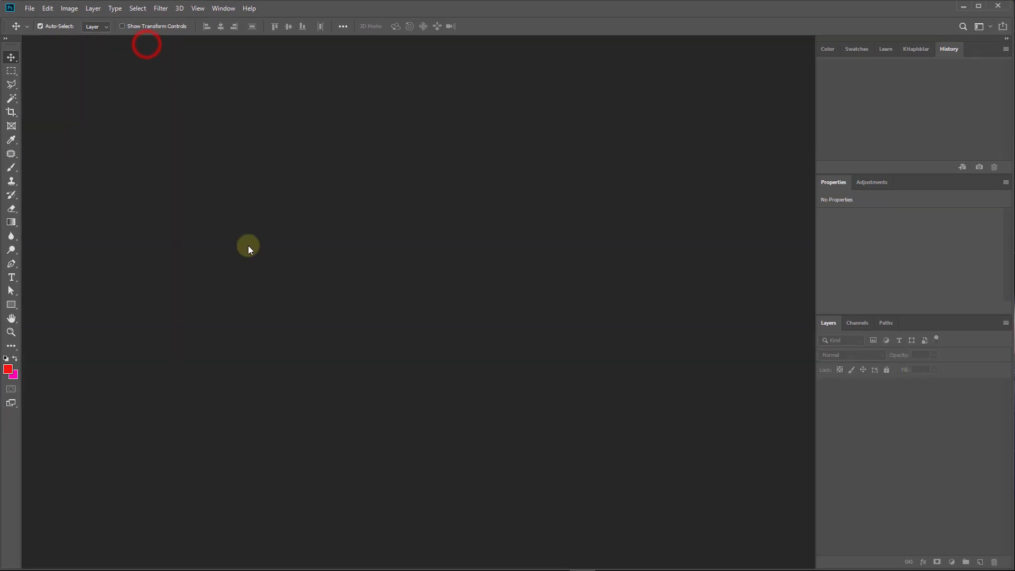
{"action": "mouse_move", "coordinate": [168, 560]}
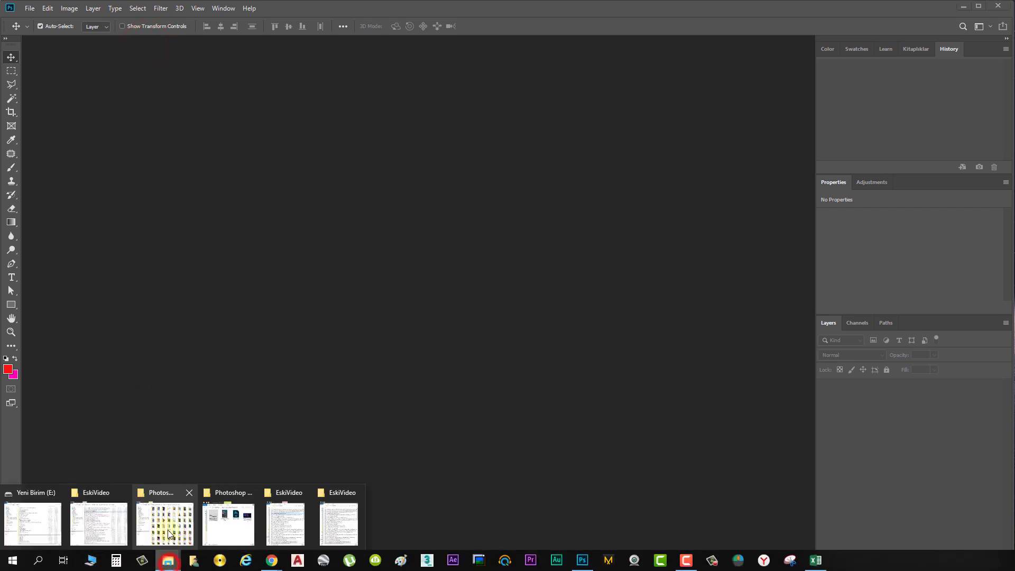
{"action": "left_click", "coordinate": [225, 523]}
{"action": "left_click", "coordinate": [404, 188]}
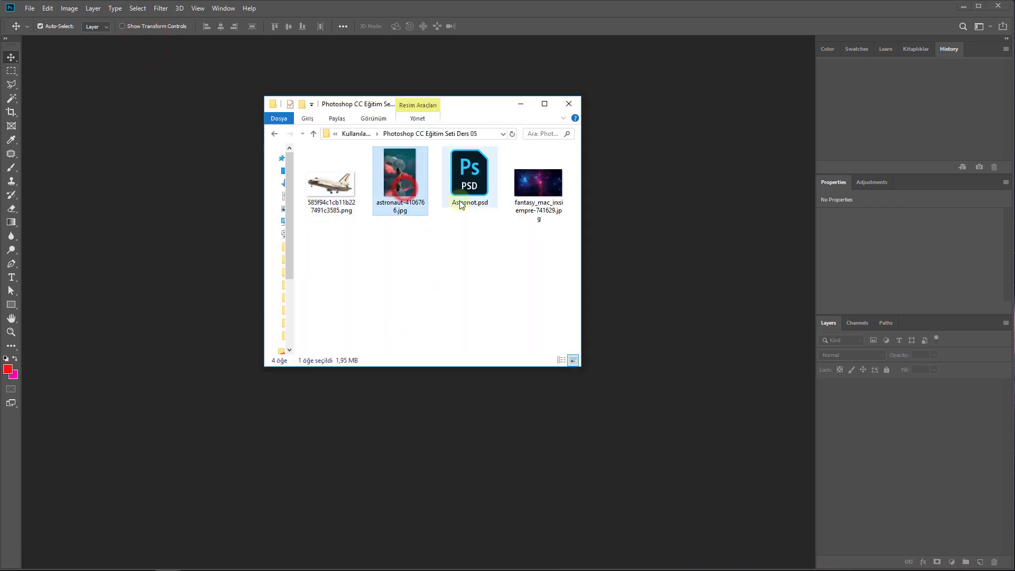
{"action": "left_click_drag", "start_coordinate": [465, 186], "coordinate": [122, 99]}
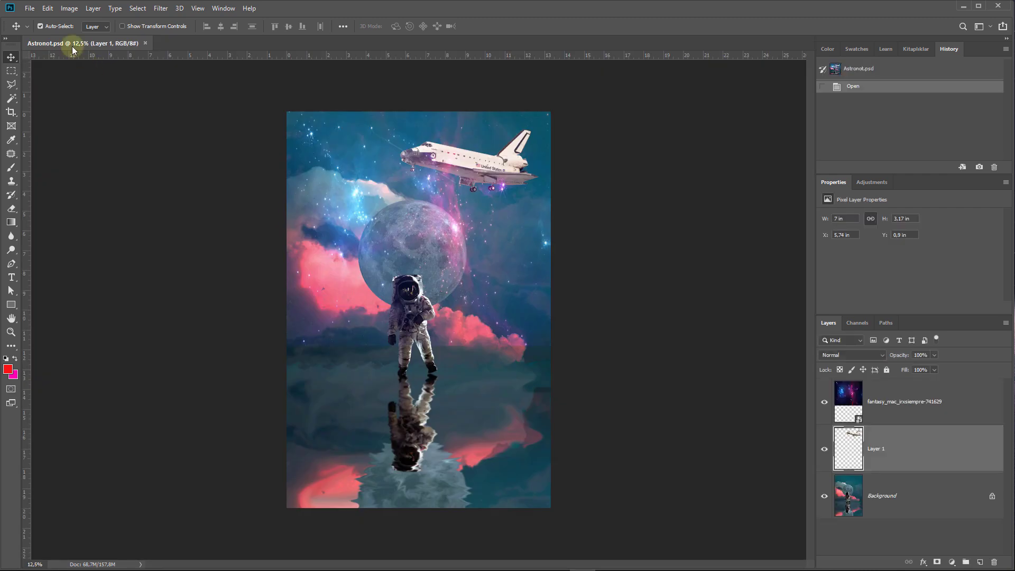
{"action": "left_click", "coordinate": [33, 11]}
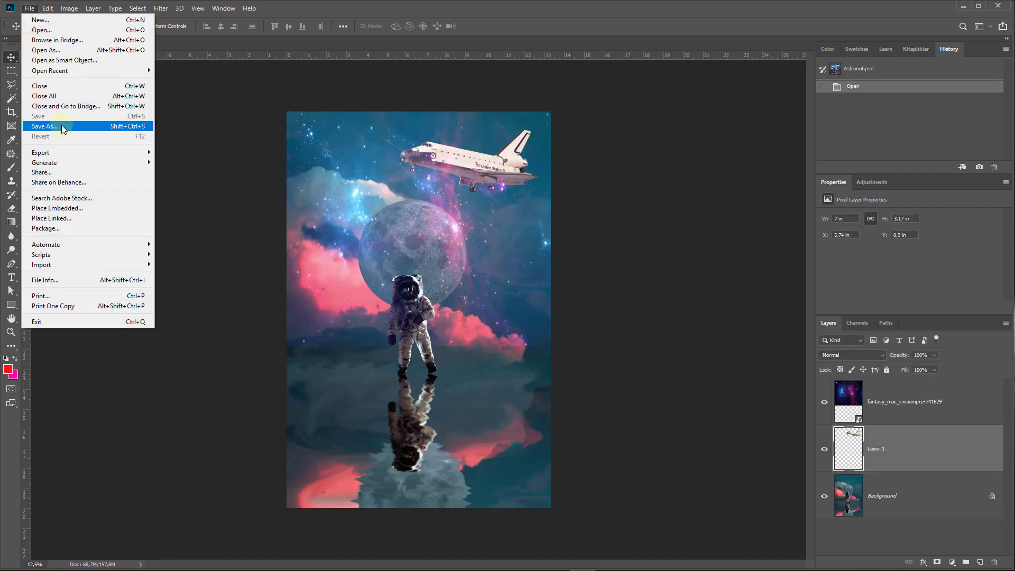
- Save the composite as Astronot.jpg in JPEG format at quality 12 (Maximum)
{"action": "left_click", "coordinate": [568, 139]}
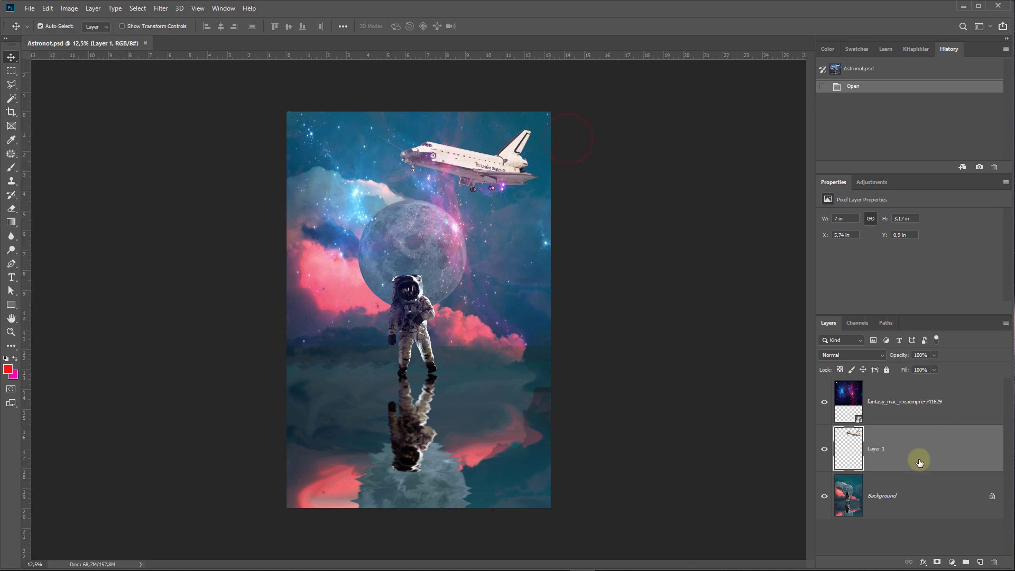
{"action": "left_click", "coordinate": [29, 8]}
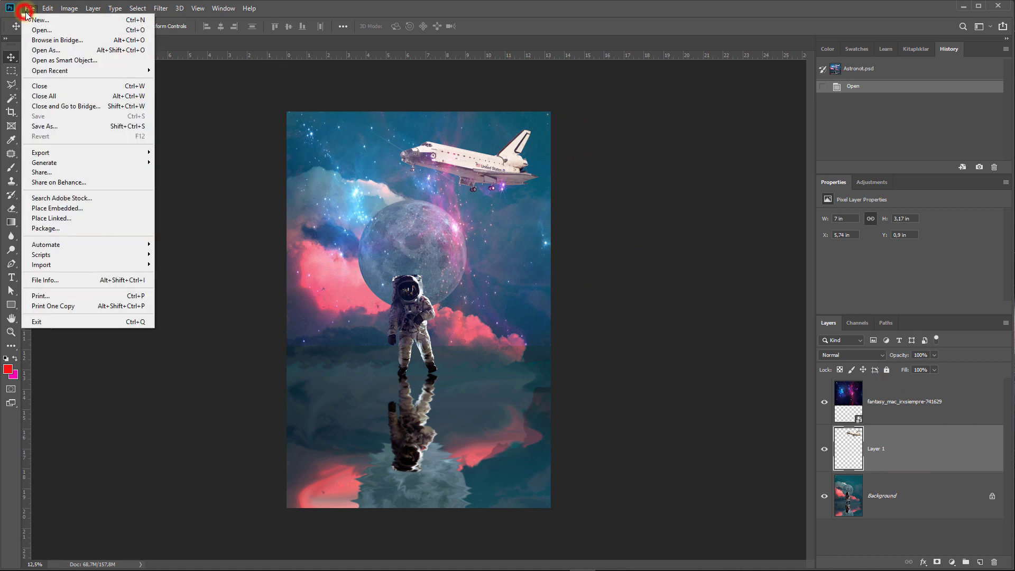
{"action": "left_click", "coordinate": [62, 128]}
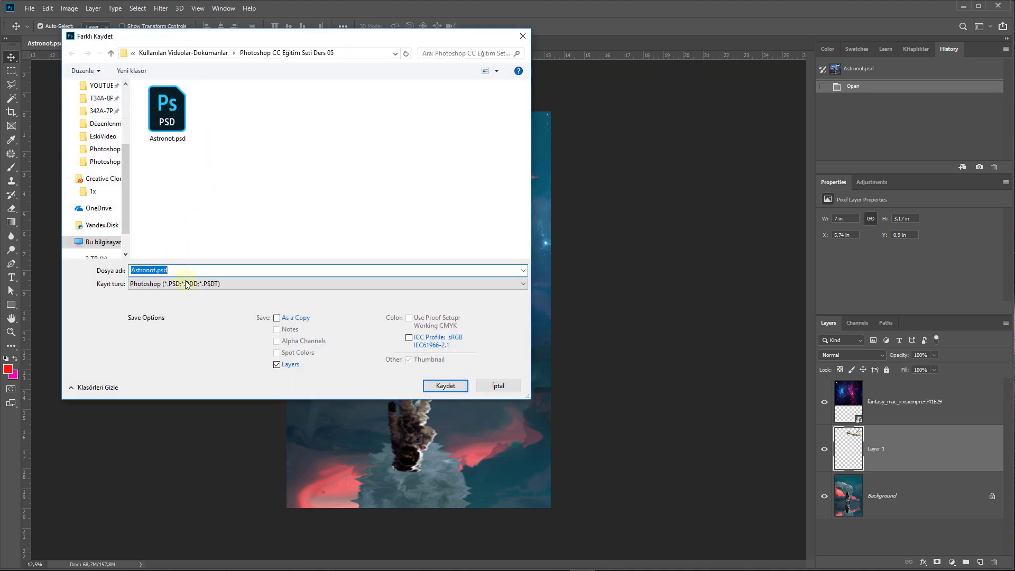
{"action": "left_click", "coordinate": [186, 284]}
{"action": "left_click", "coordinate": [84, 350]}
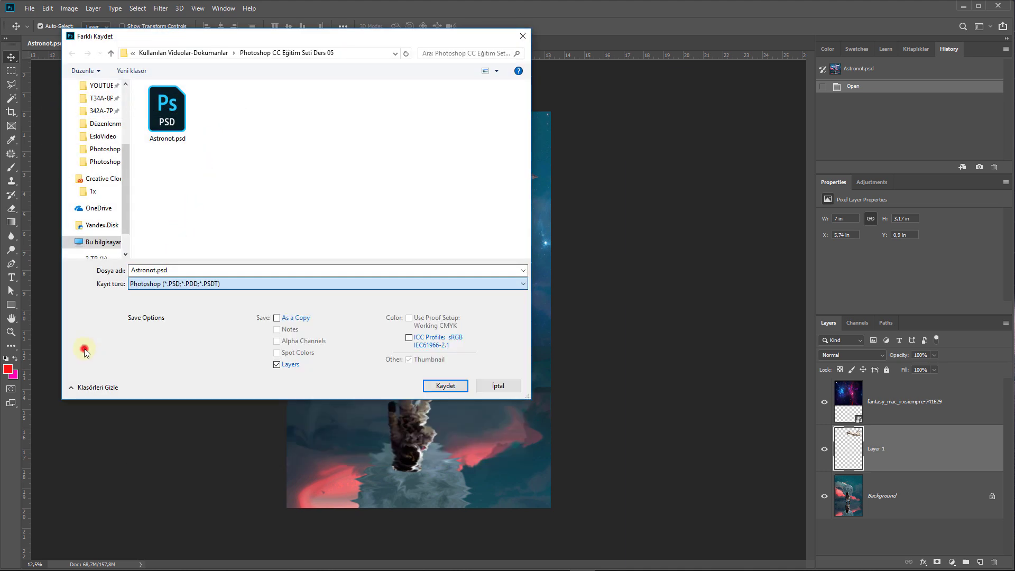
{"action": "left_click", "coordinate": [193, 284]}
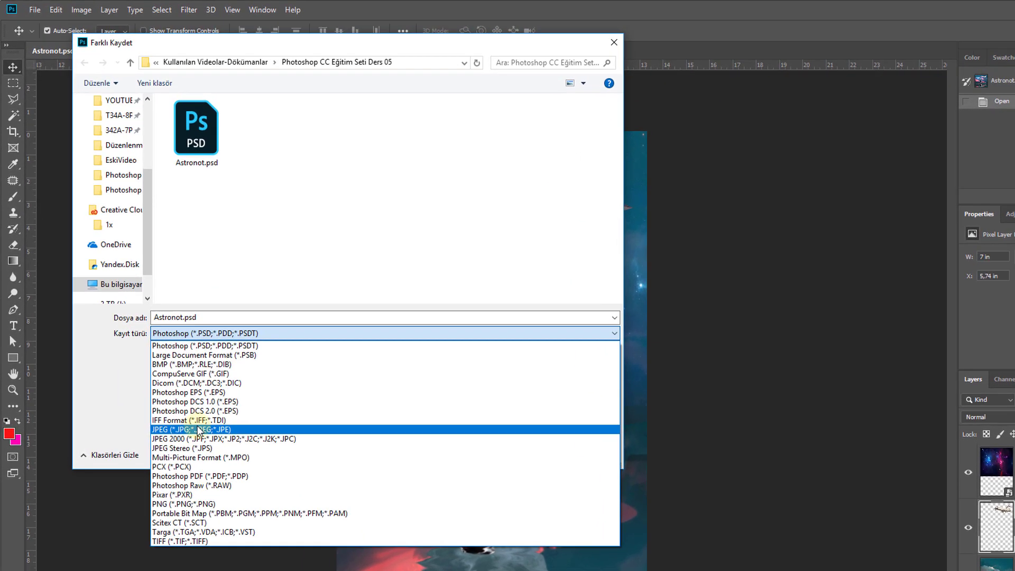
{"action": "left_click", "coordinate": [167, 374]}
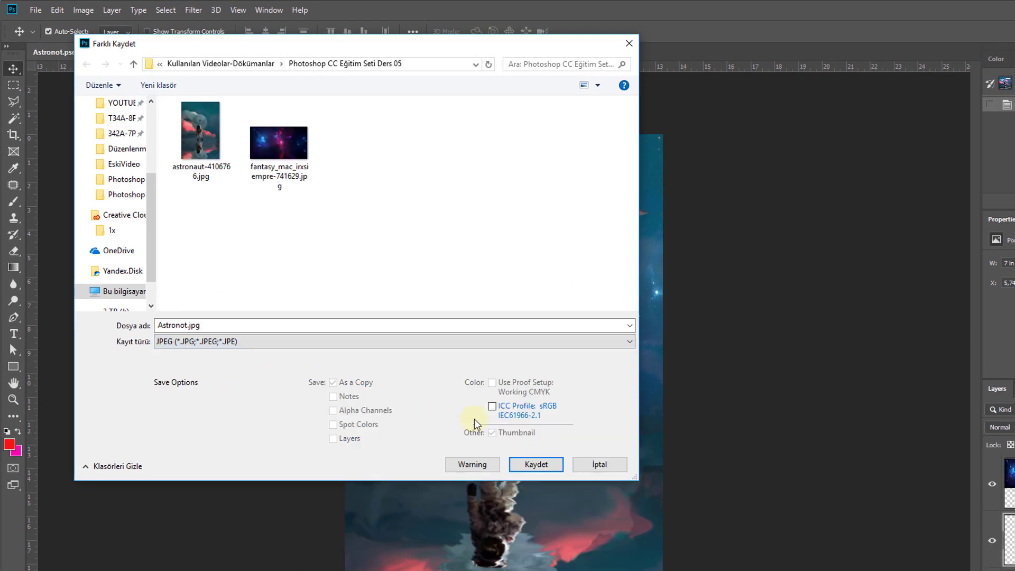
{"action": "left_click", "coordinate": [534, 464]}
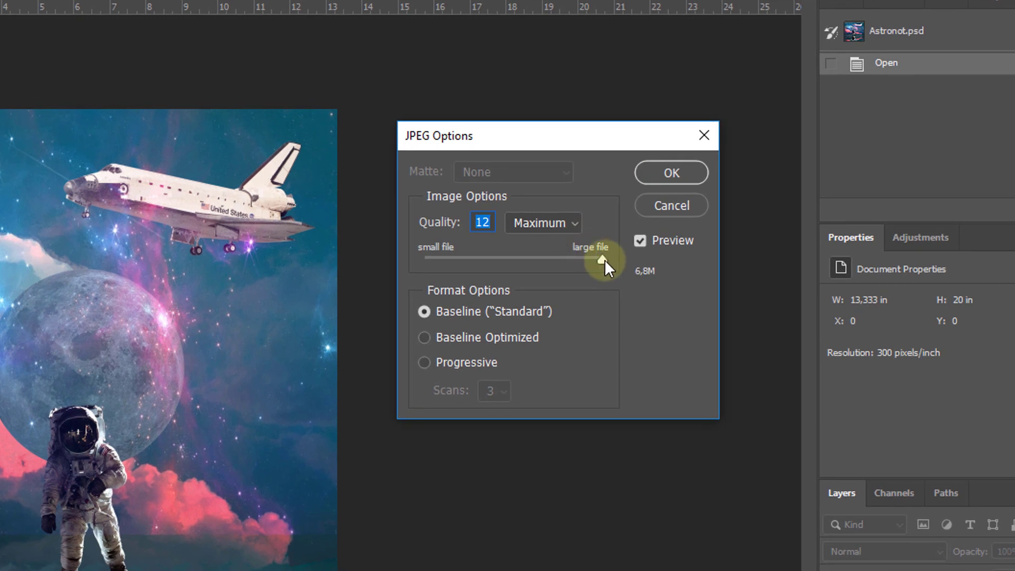
{"action": "mouse_move", "coordinate": [604, 259]}
{"action": "left_mouse_down"}
{"action": "mouse_move", "coordinate": [517, 261]}
{"action": "mouse_move", "coordinate": [620, 260]}
{"action": "left_mouse_up"}
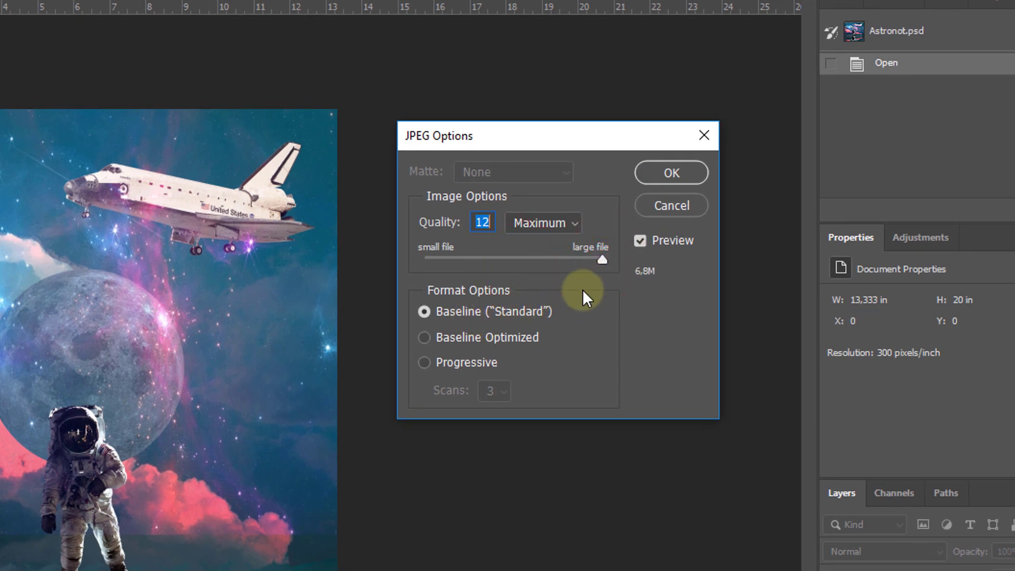
{"action": "left_click_drag", "start_coordinate": [600, 262], "coordinate": [608, 259]}
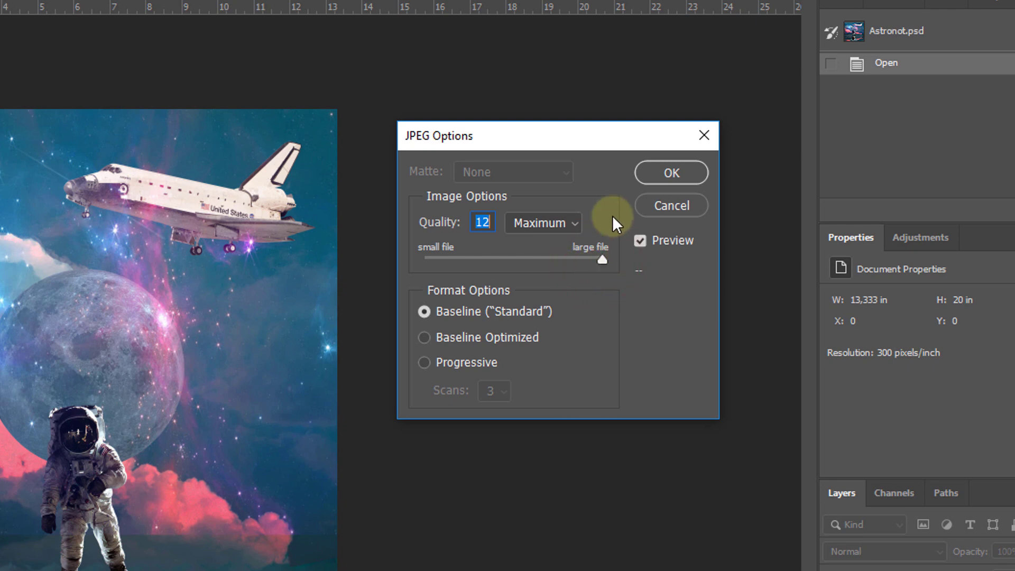
{"action": "left_click", "coordinate": [667, 172]}
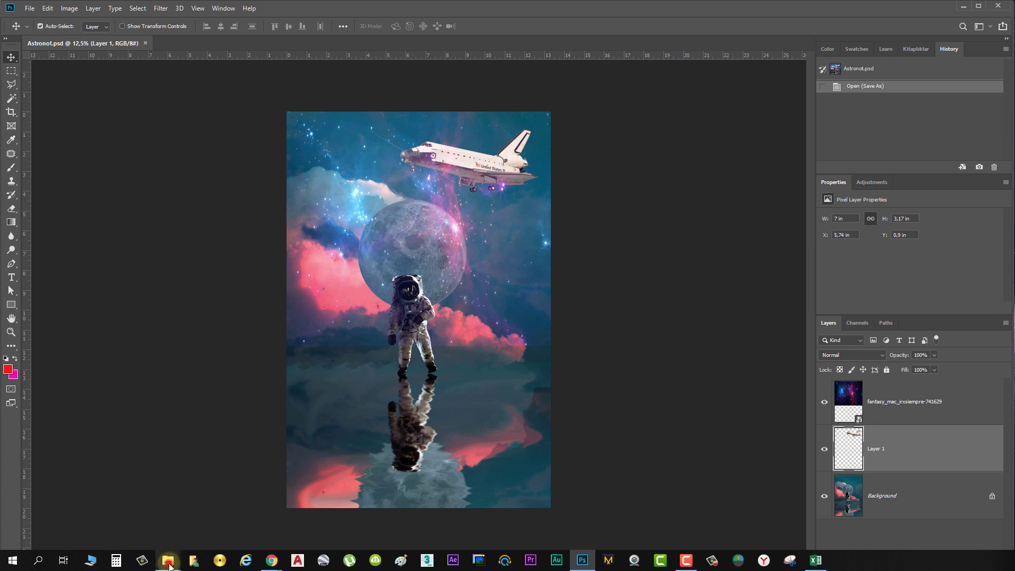
- Preview the saved Astronot.jpg from File Explorer, then close the viewer
{"action": "left_click", "coordinate": [220, 526]}
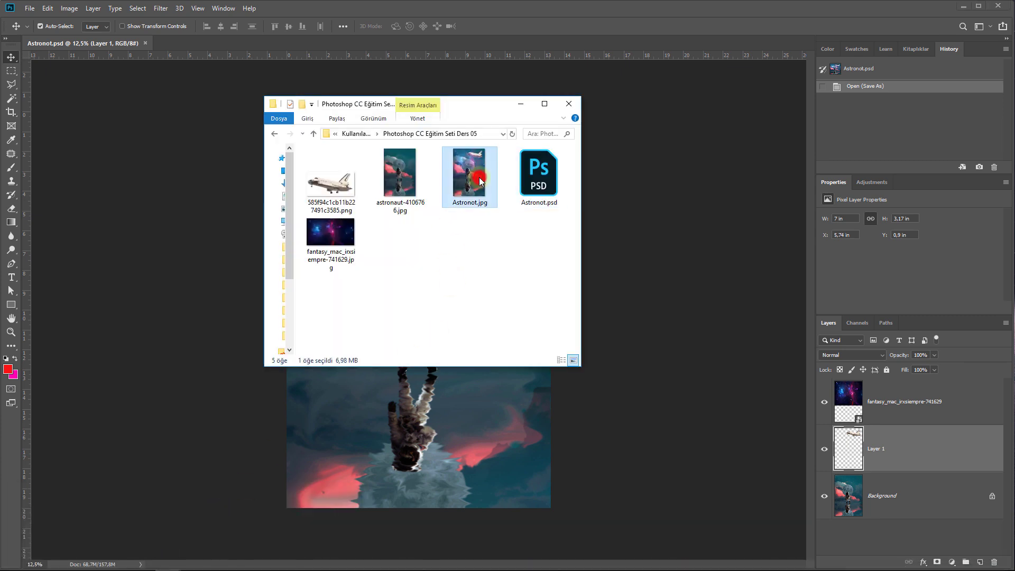
{"action": "double_click", "coordinate": [480, 181]}
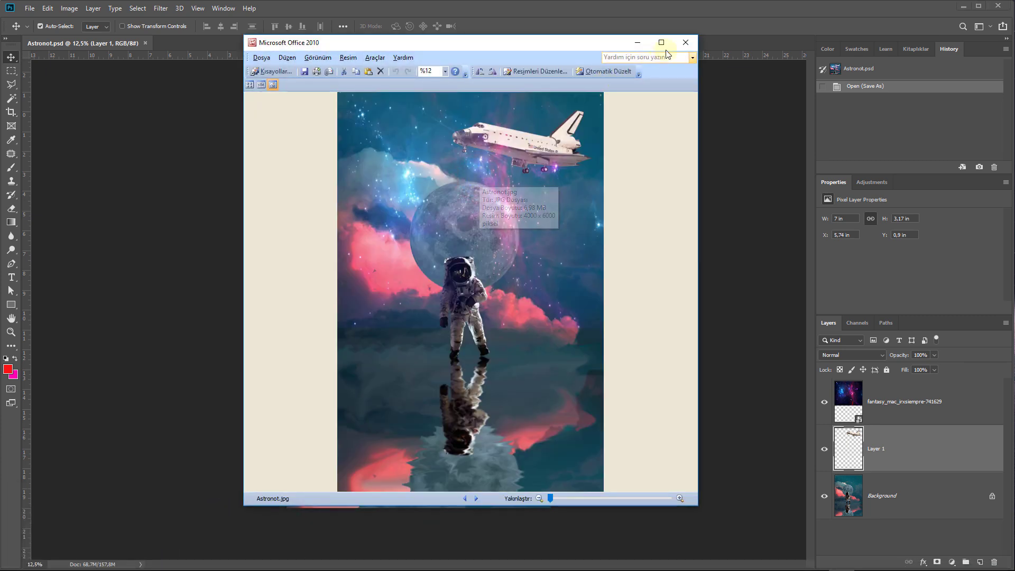
{"action": "left_click", "coordinate": [683, 43]}
{"action": "left_click", "coordinate": [521, 104]}
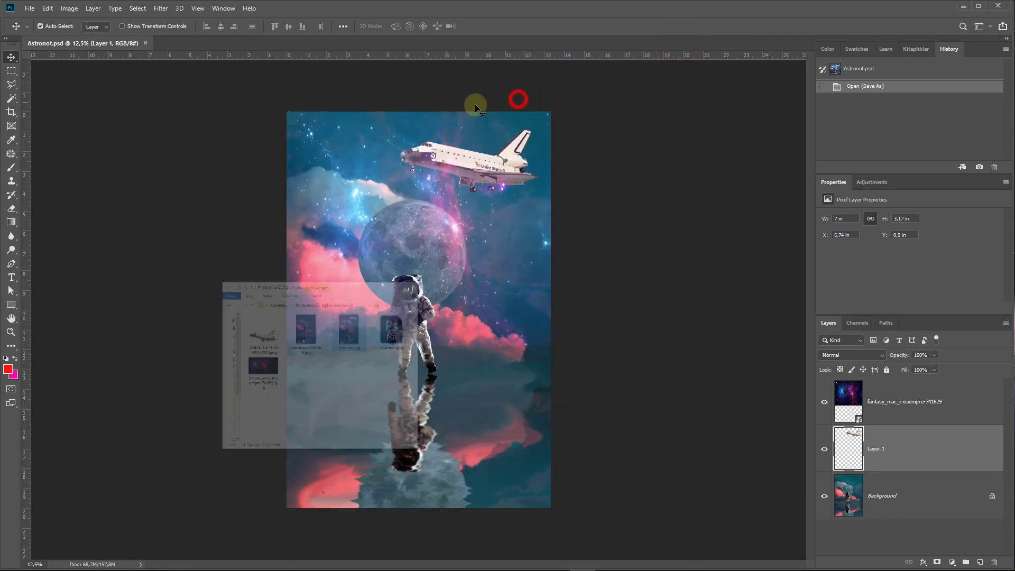
- Close Astronot.psd in Photoshop and reopen it by dragging it from the lesson folder
{"action": "left_click", "coordinate": [145, 43]}
{"action": "mouse_move", "coordinate": [238, 568]}
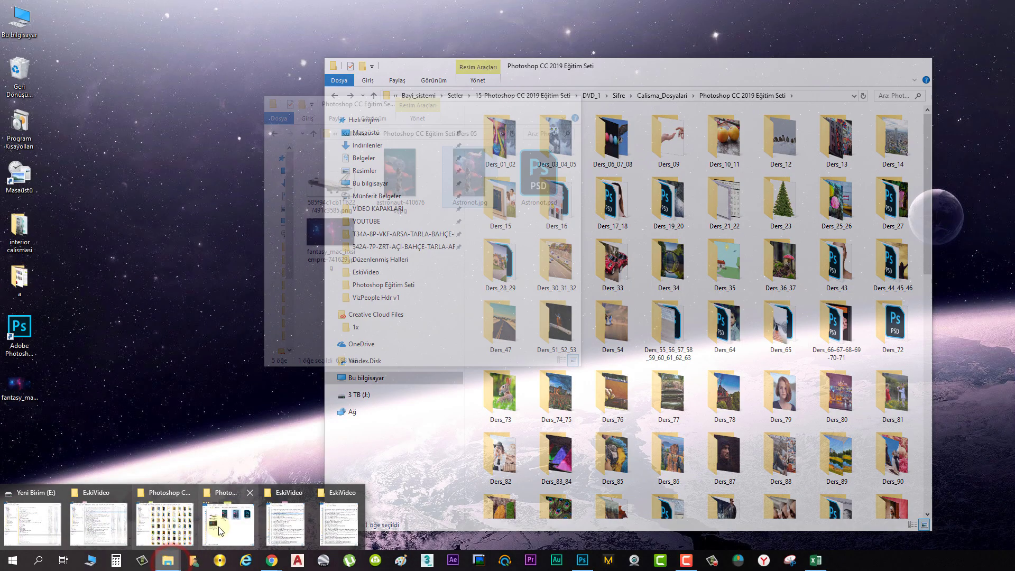
{"action": "left_click", "coordinate": [228, 529]}
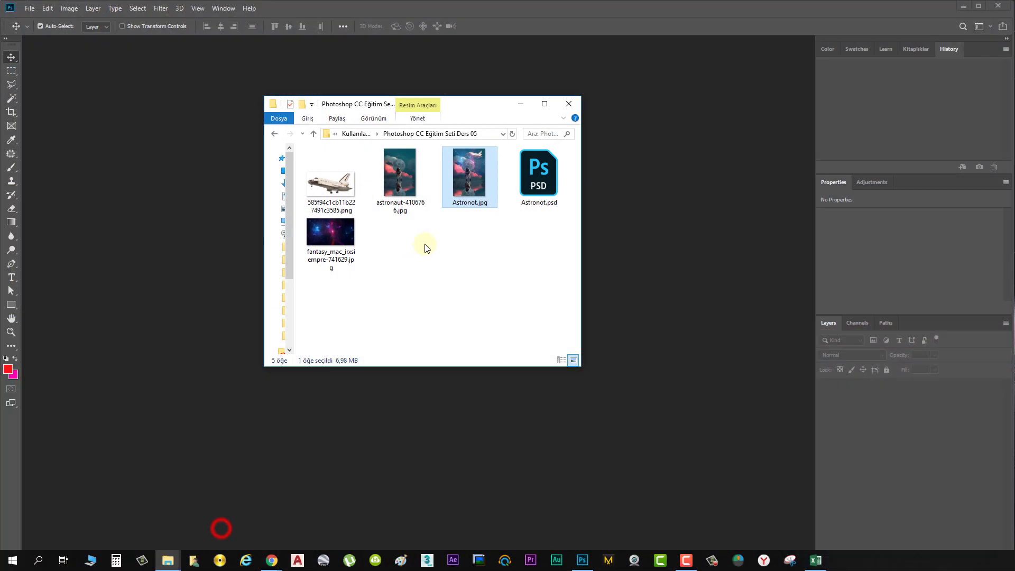
{"action": "mouse_move", "coordinate": [537, 177]}
{"action": "left_mouse_down"}
{"action": "mouse_move", "coordinate": [122, 165]}
{"action": "mouse_move", "coordinate": [135, 167]}
{"action": "left_mouse_up"}
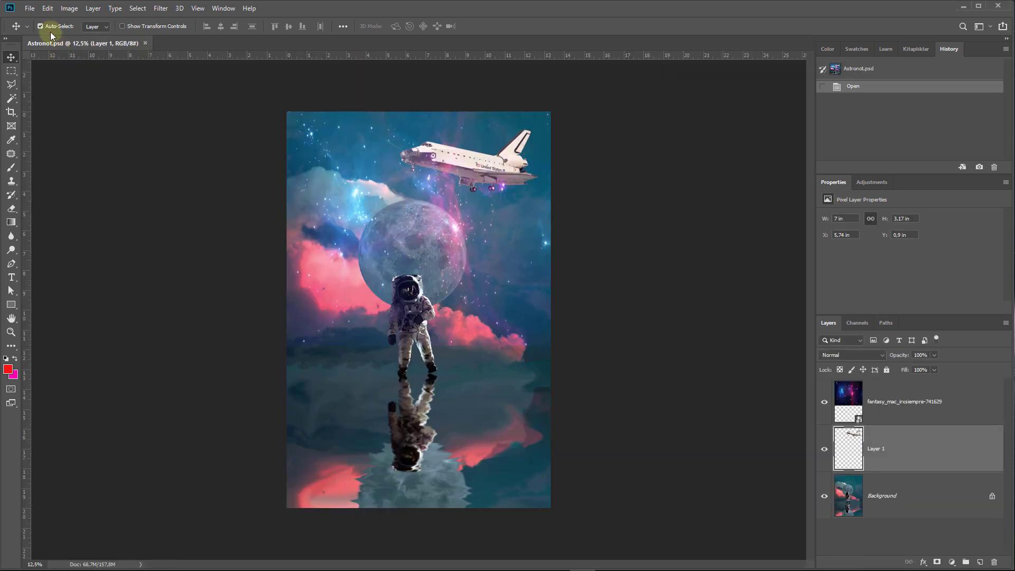
{"action": "left_click", "coordinate": [29, 8]}
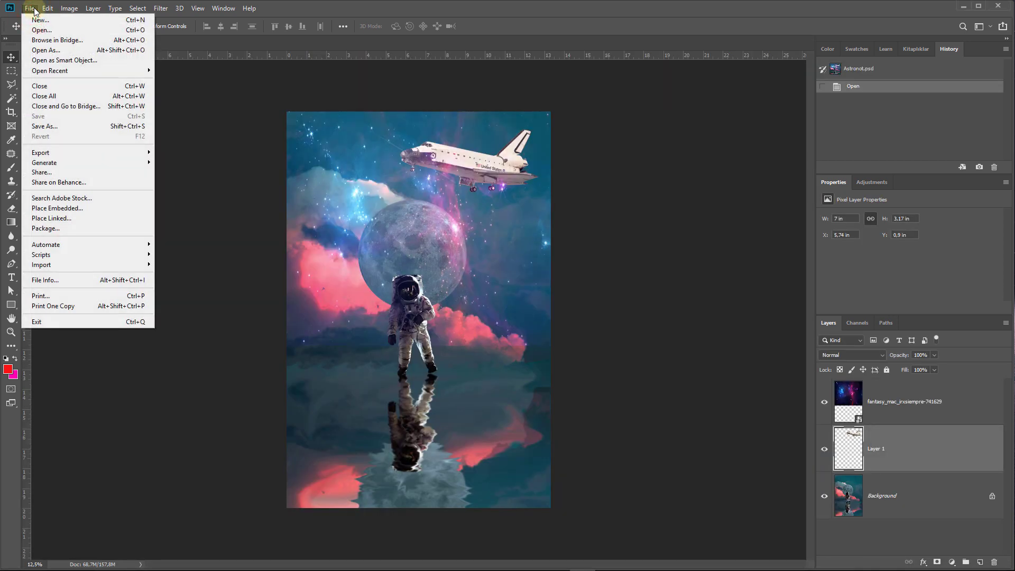
- In Save As, try BMP as the format, then return to Photoshop PSD
{"action": "left_click", "coordinate": [78, 126]}
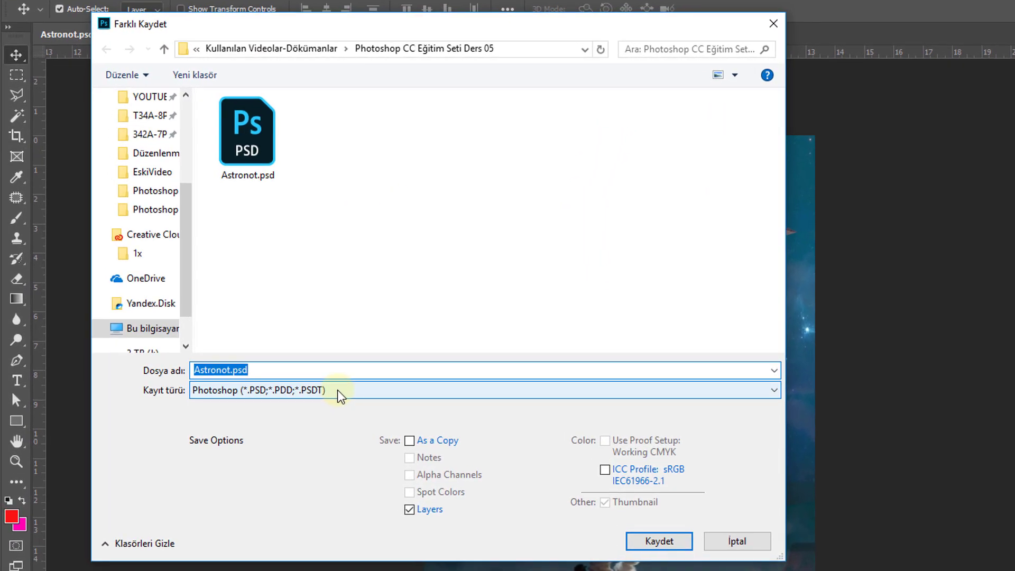
{"action": "left_click", "coordinate": [339, 392]}
{"action": "left_click", "coordinate": [338, 391]}
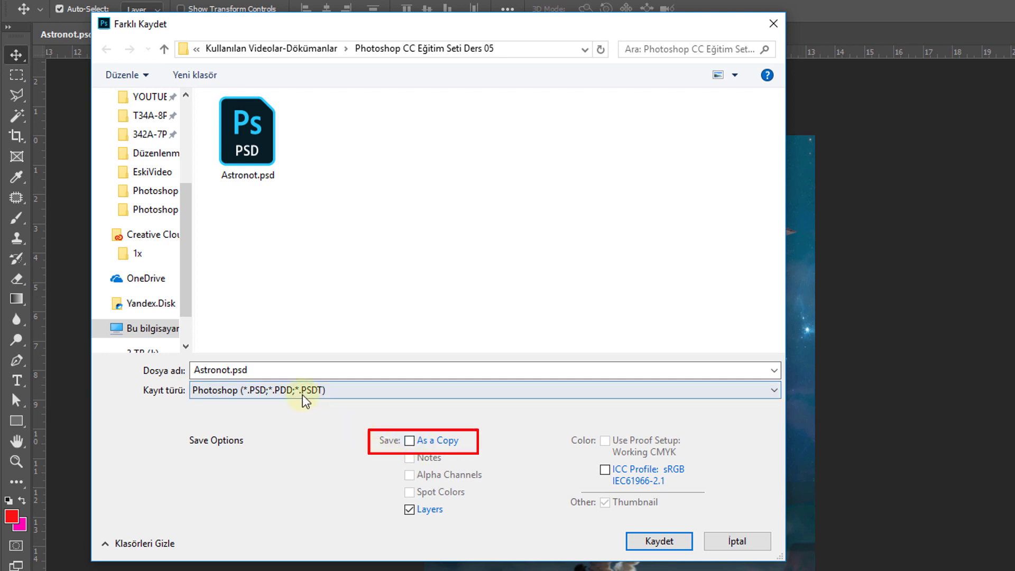
{"action": "left_click", "coordinate": [368, 390]}
{"action": "left_click", "coordinate": [288, 427]}
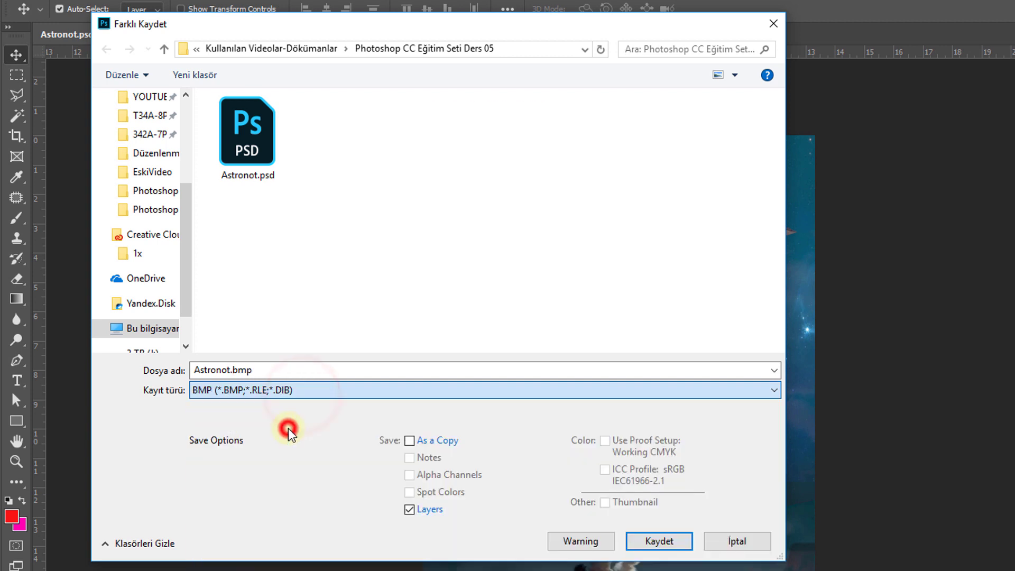
{"action": "left_click", "coordinate": [295, 392]}
{"action": "left_click", "coordinate": [288, 405]}
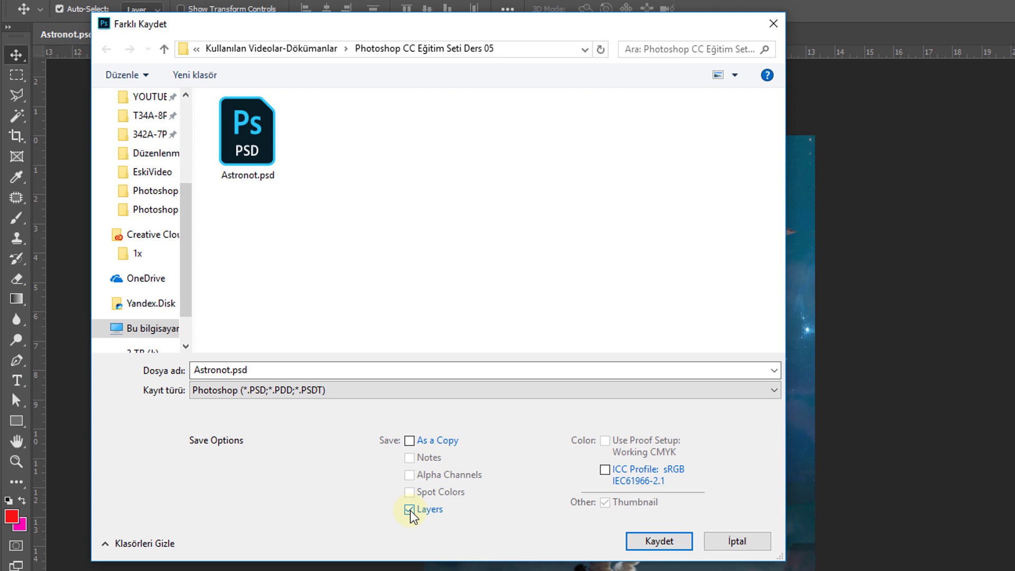
- Uncheck Layers and save the flattened copy as Astronot copy.psd
{"action": "left_click", "coordinate": [410, 510]}
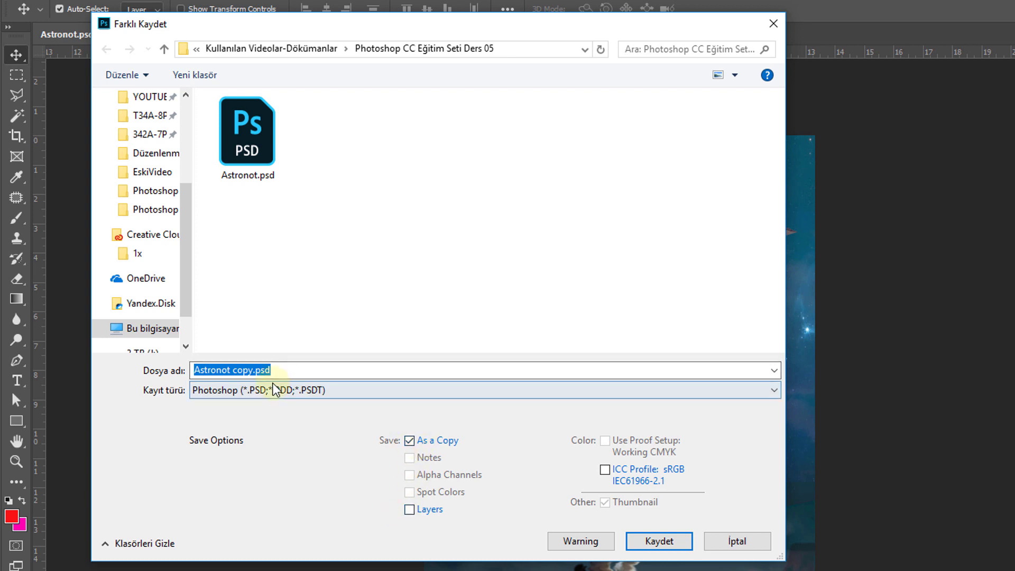
{"action": "left_click", "coordinate": [265, 370]}
{"action": "double_click", "coordinate": [276, 370]}
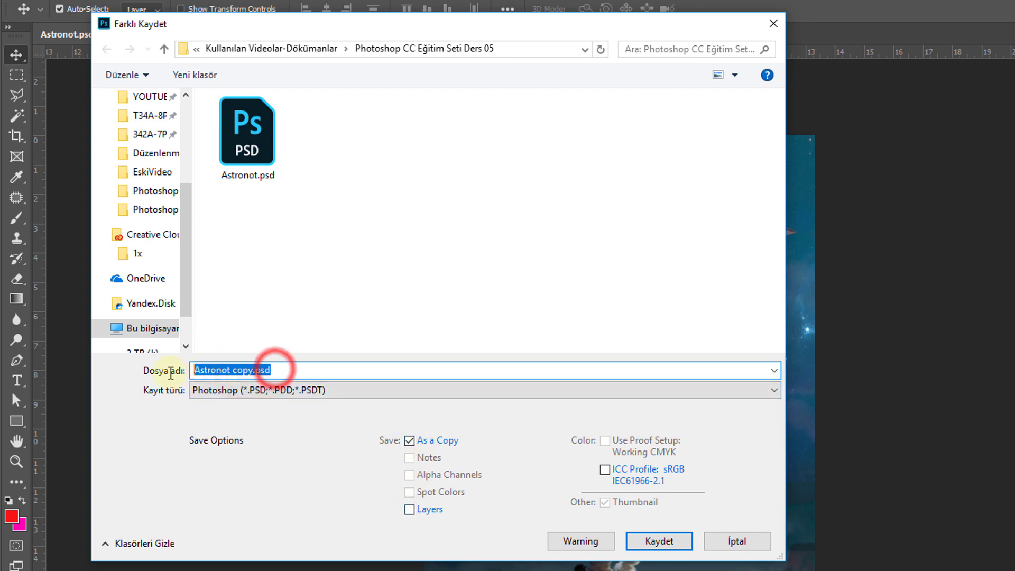
{"action": "left_click", "coordinate": [280, 372]}
{"action": "left_click", "coordinate": [646, 543]}
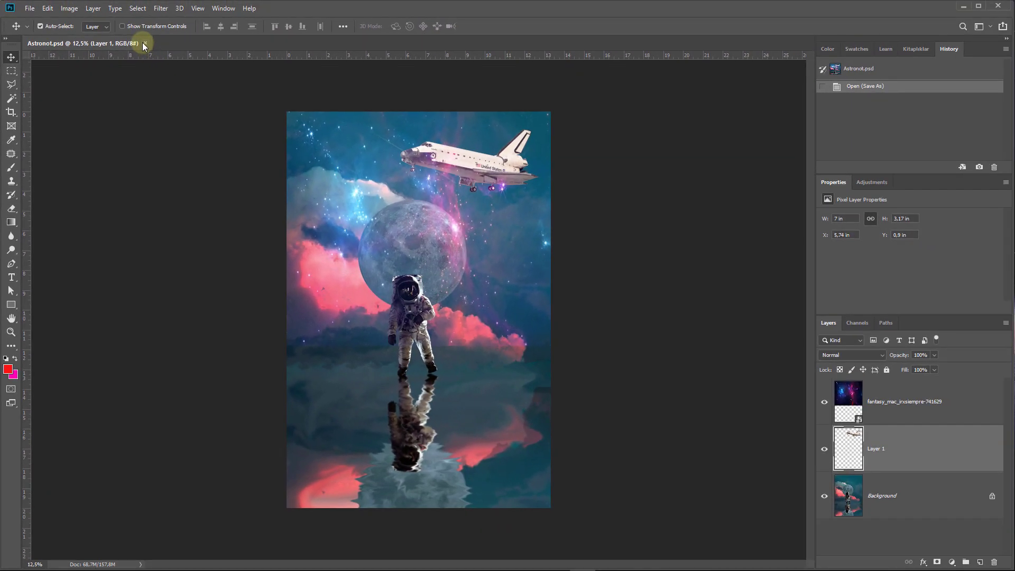
- Close Astronot.psd, then open and close Astronot copy.psd to inspect it
{"action": "left_click", "coordinate": [145, 42]}
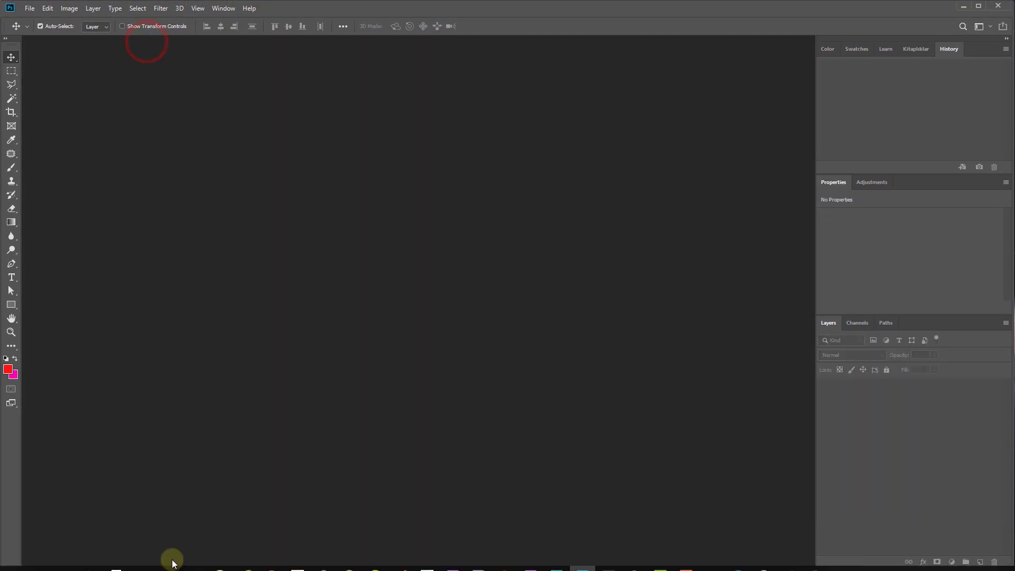
{"action": "left_click", "coordinate": [156, 555]}
{"action": "left_click", "coordinate": [229, 508]}
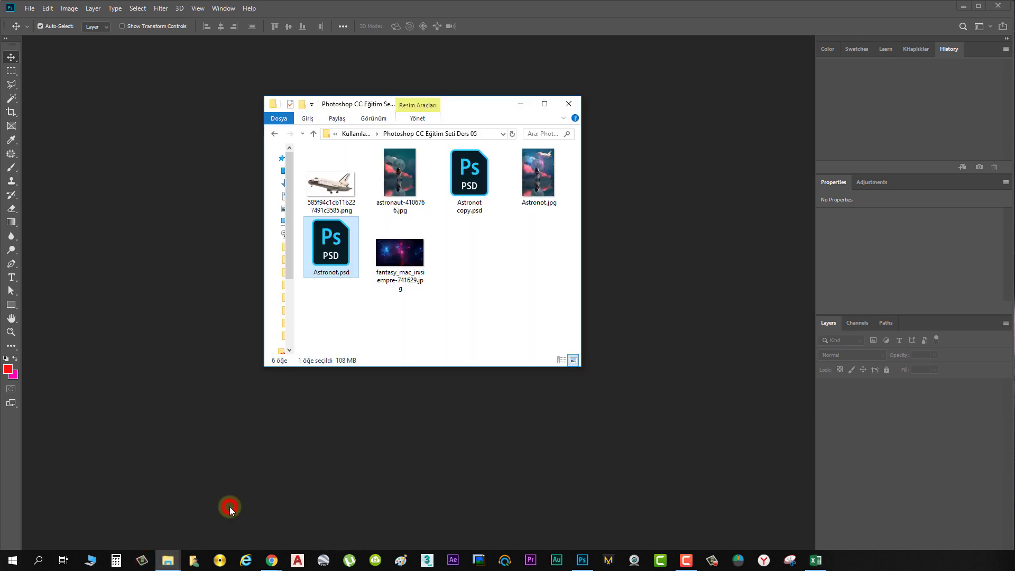
{"action": "double_click", "coordinate": [465, 191]}
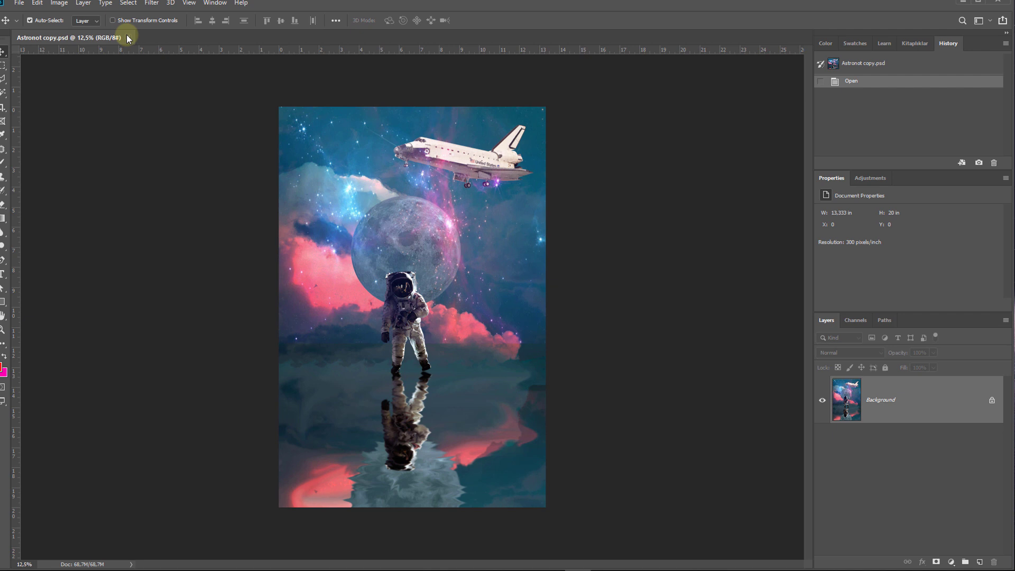
{"action": "left_click", "coordinate": [135, 40]}
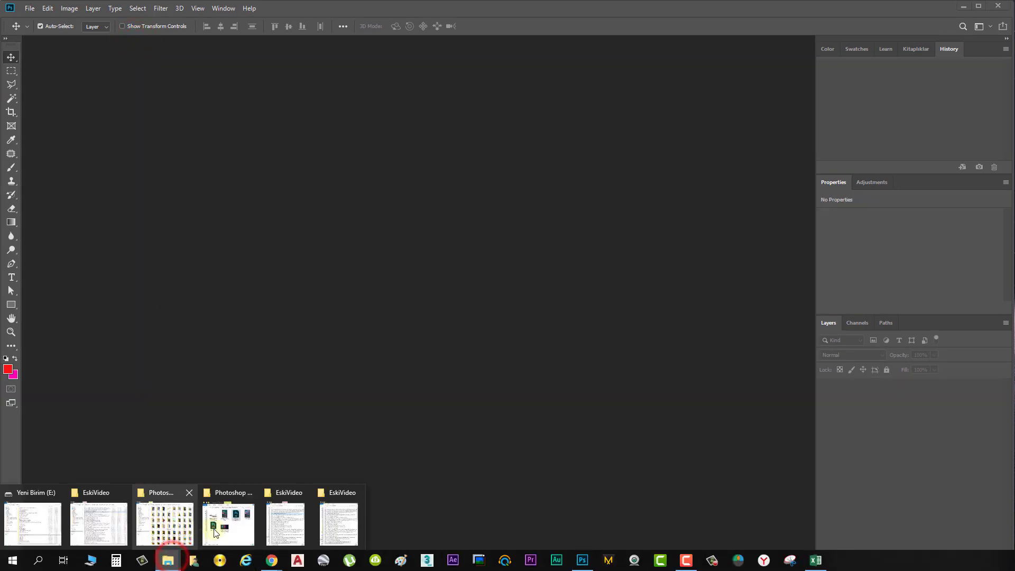
- Drag Astronot.psd into Photoshop and check its starfield, Layer 1 and Background layers
{"action": "left_click", "coordinate": [215, 529]}
{"action": "left_click", "coordinate": [326, 255]}
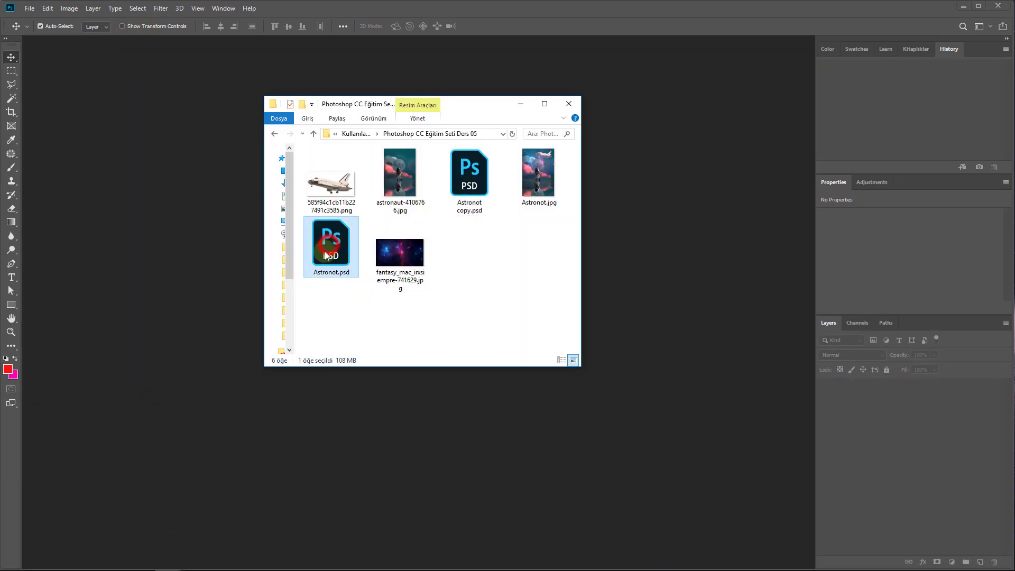
{"action": "left_click_drag", "start_coordinate": [335, 246], "coordinate": [170, 181]}
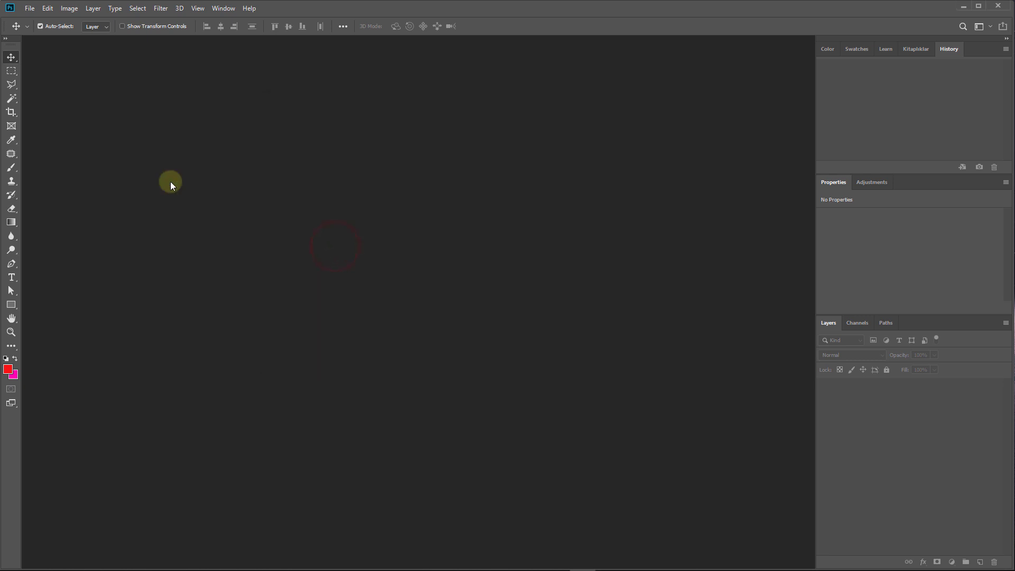
{"action": "left_click", "coordinate": [949, 406]}
{"action": "left_click", "coordinate": [945, 448]}
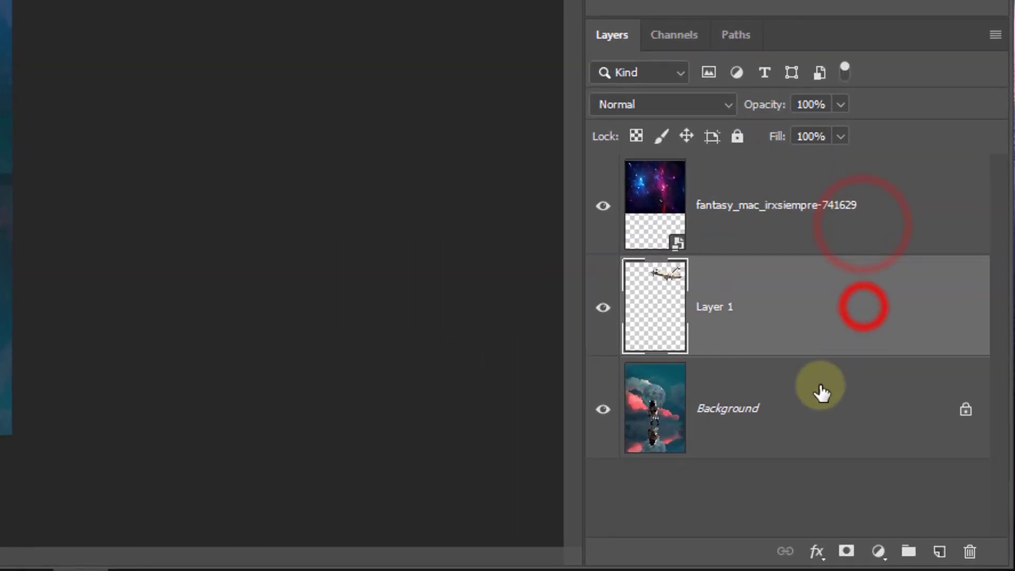
{"action": "left_click", "coordinate": [925, 485]}
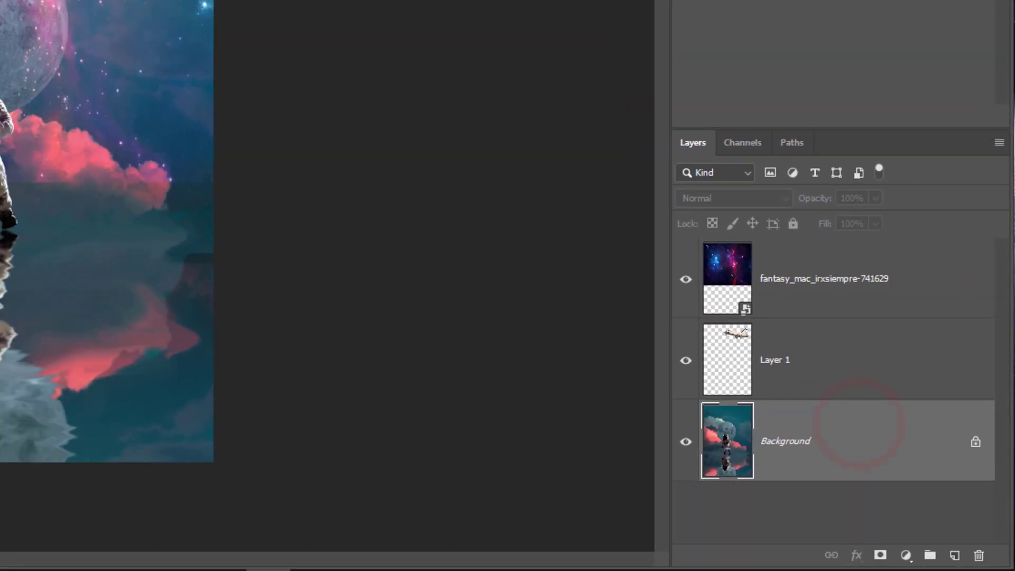
{"action": "left_click", "coordinate": [29, 8]}
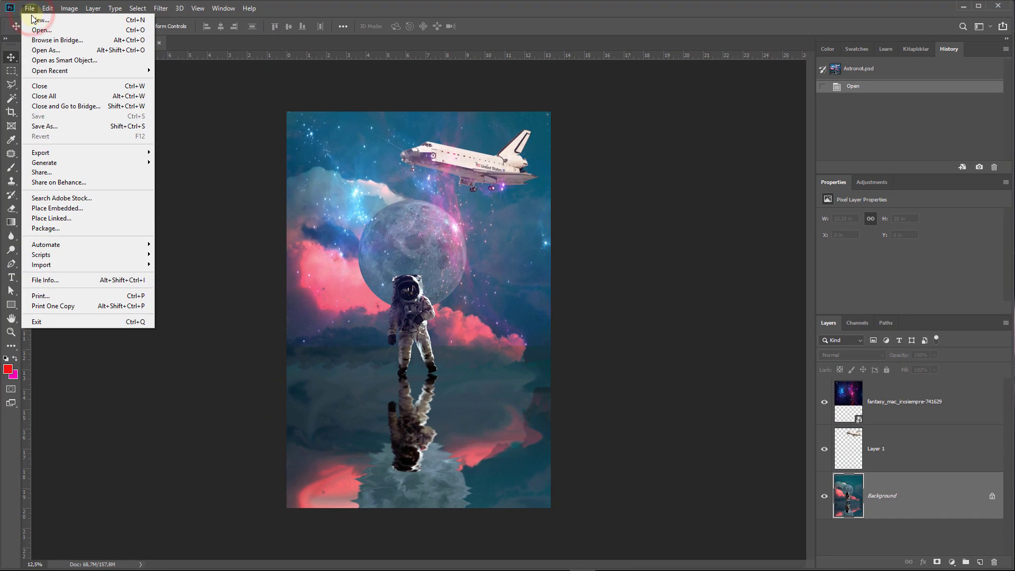
{"action": "left_click", "coordinate": [51, 126]}
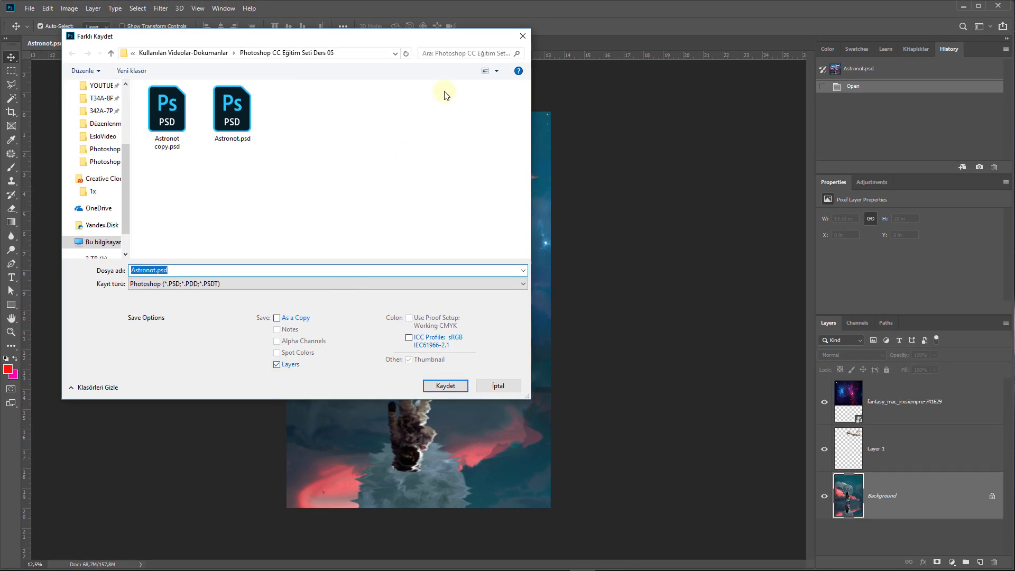
{"action": "left_click", "coordinate": [521, 37]}
{"action": "left_click", "coordinate": [30, 8]}
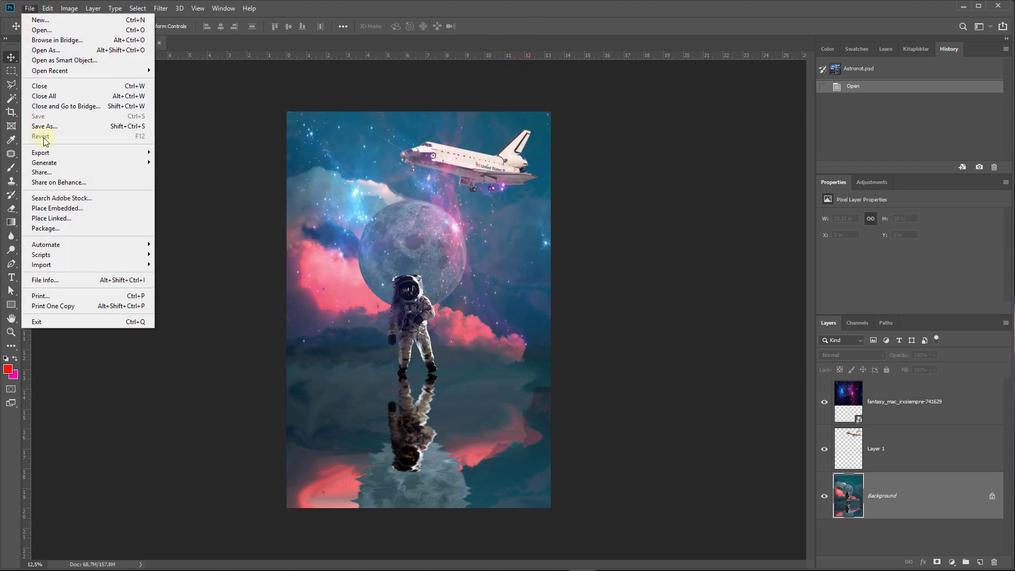
{"action": "left_click", "coordinate": [658, 153]}
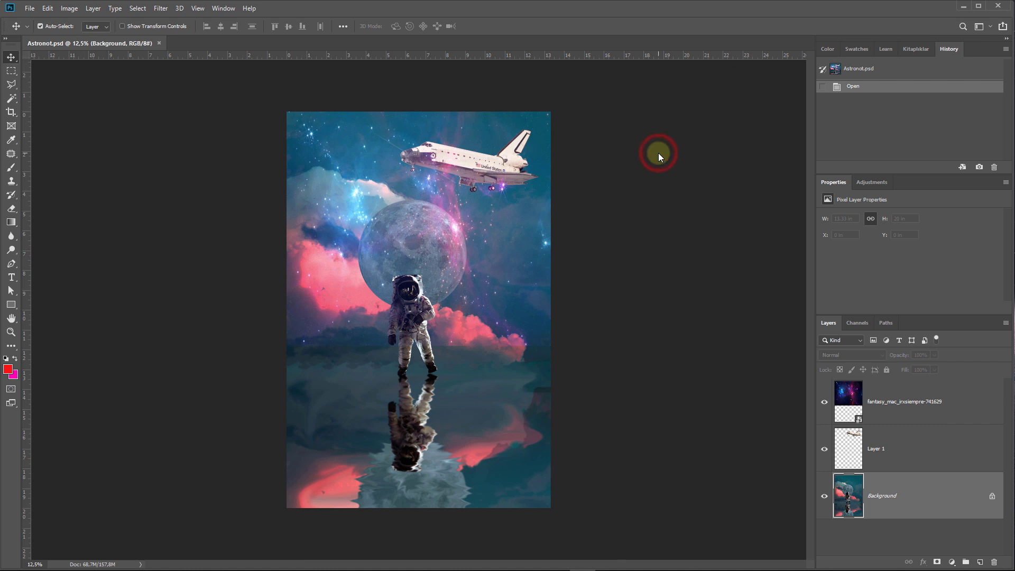
{"action": "left_click", "coordinate": [11, 167]}
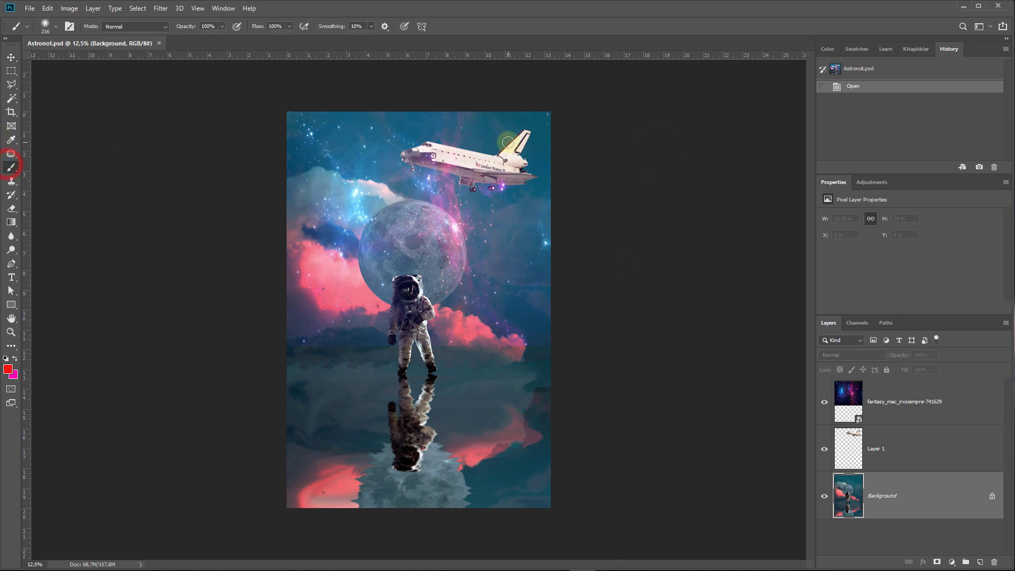
{"action": "left_click", "coordinate": [918, 385]}
{"action": "scroll", "coordinate": [604, 250], "scroll_direction": "up", "scroll_amount": 1}
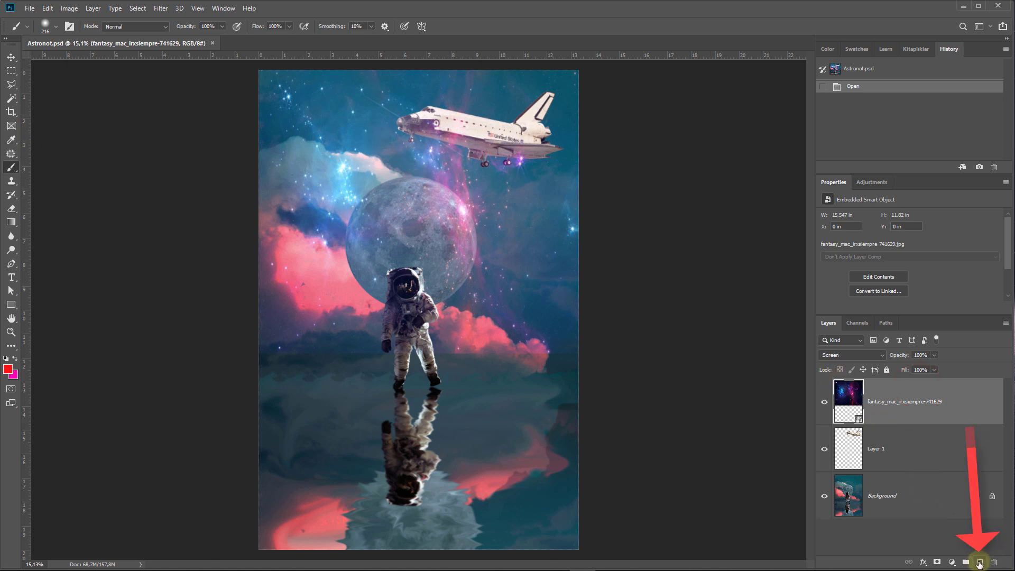
- Create Layer 2 and scribble red brush strokes over the upper sky and beside the moon
{"action": "left_click", "coordinate": [979, 562]}
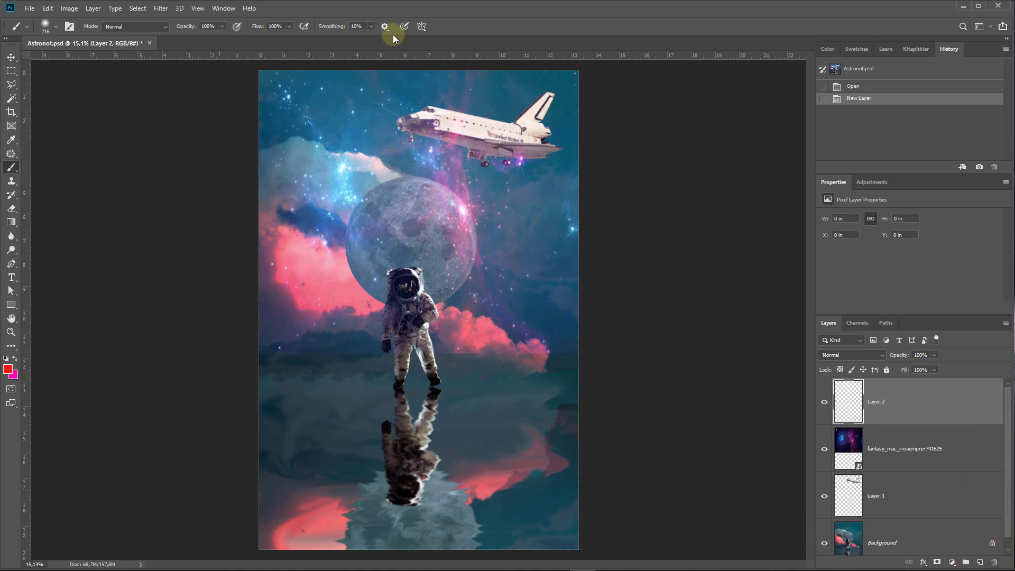
{"action": "left_click_drag", "start_coordinate": [320, 108], "coordinate": [403, 91]}
{"action": "left_click_drag", "start_coordinate": [431, 87], "coordinate": [501, 79]}
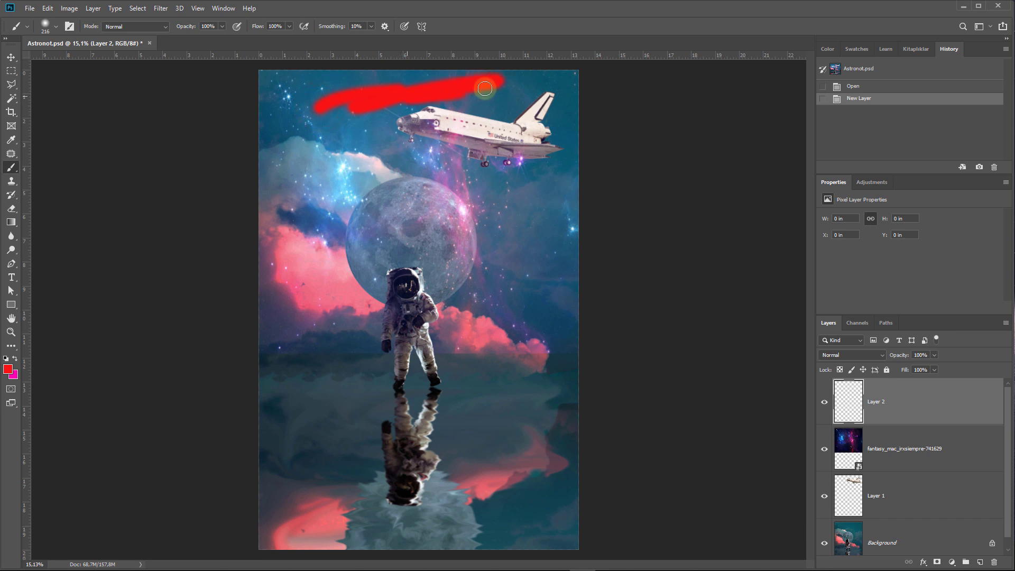
{"action": "left_click_drag", "start_coordinate": [298, 124], "coordinate": [271, 177]}
{"action": "left_click_drag", "start_coordinate": [413, 165], "coordinate": [484, 193]}
{"action": "left_click_drag", "start_coordinate": [527, 221], "coordinate": [505, 239]}
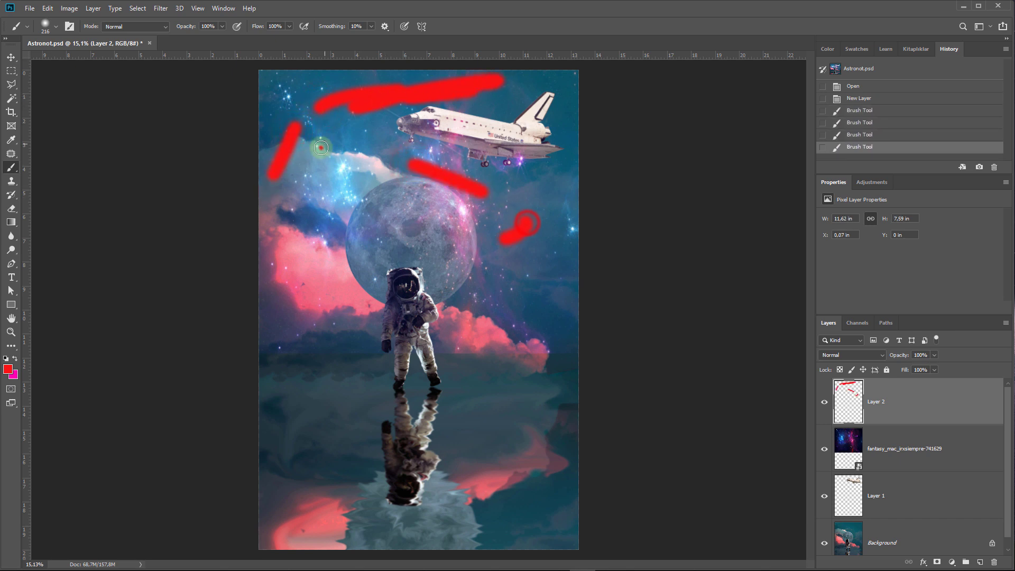
{"action": "mouse_move", "coordinate": [320, 145]}
{"action": "left_mouse_down"}
{"action": "mouse_move", "coordinate": [309, 172]}
{"action": "mouse_move", "coordinate": [314, 222]}
{"action": "left_mouse_up"}
{"action": "left_click_drag", "start_coordinate": [291, 167], "coordinate": [325, 108]}
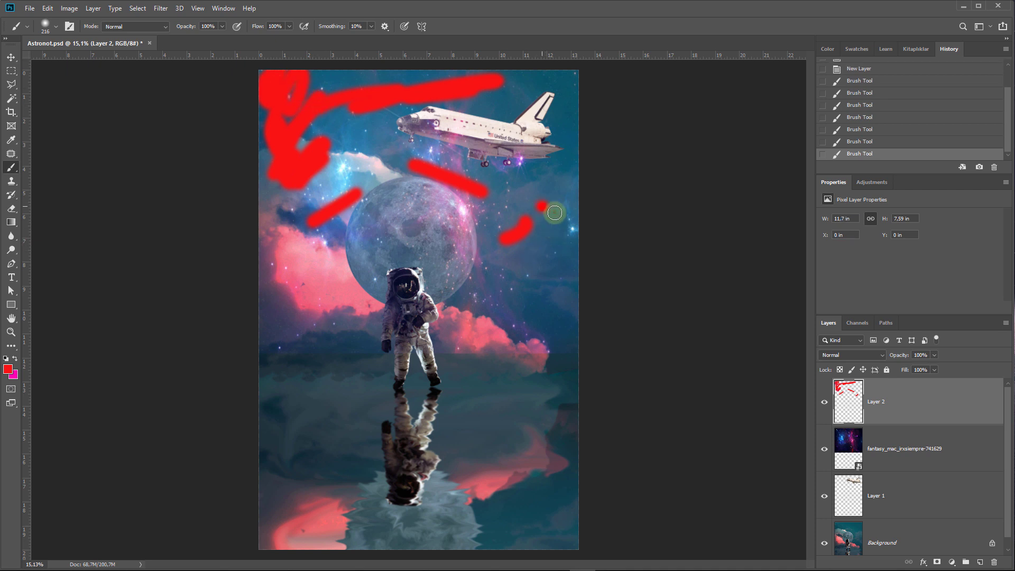
{"action": "left_click_drag", "start_coordinate": [544, 205], "coordinate": [565, 240]}
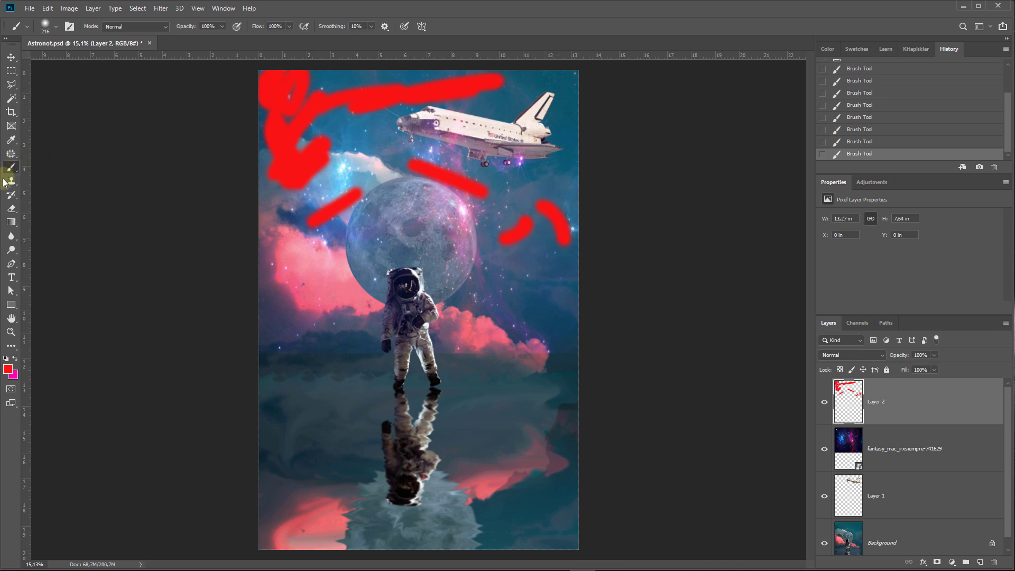
- Lasso-select the moon above the astronaut's helmet and brush it solid red
{"action": "left_click", "coordinate": [11, 98]}
{"action": "left_click", "coordinate": [11, 85]}
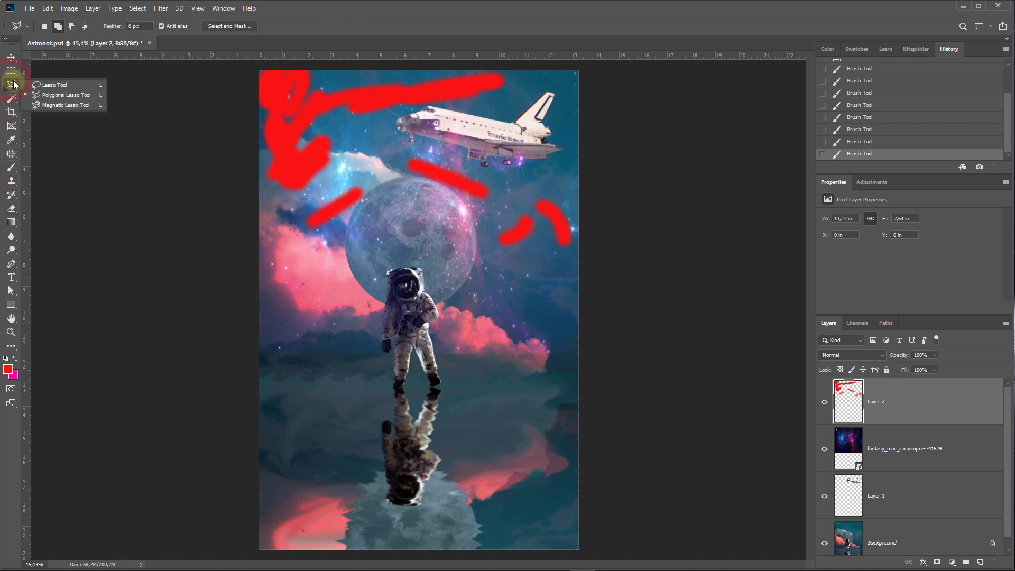
{"action": "left_click", "coordinate": [51, 84]}
{"action": "left_click_drag", "start_coordinate": [357, 275], "coordinate": [478, 233]}
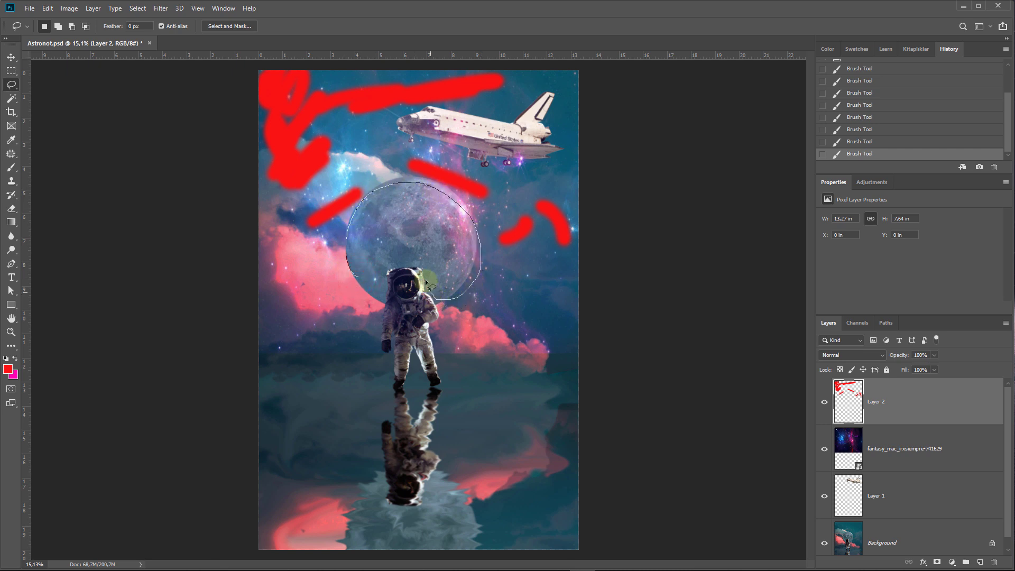
{"action": "mouse_move", "coordinate": [426, 279]}
{"action": "left_mouse_down"}
{"action": "mouse_move", "coordinate": [410, 266]}
{"action": "mouse_move", "coordinate": [354, 278]}
{"action": "left_mouse_up"}
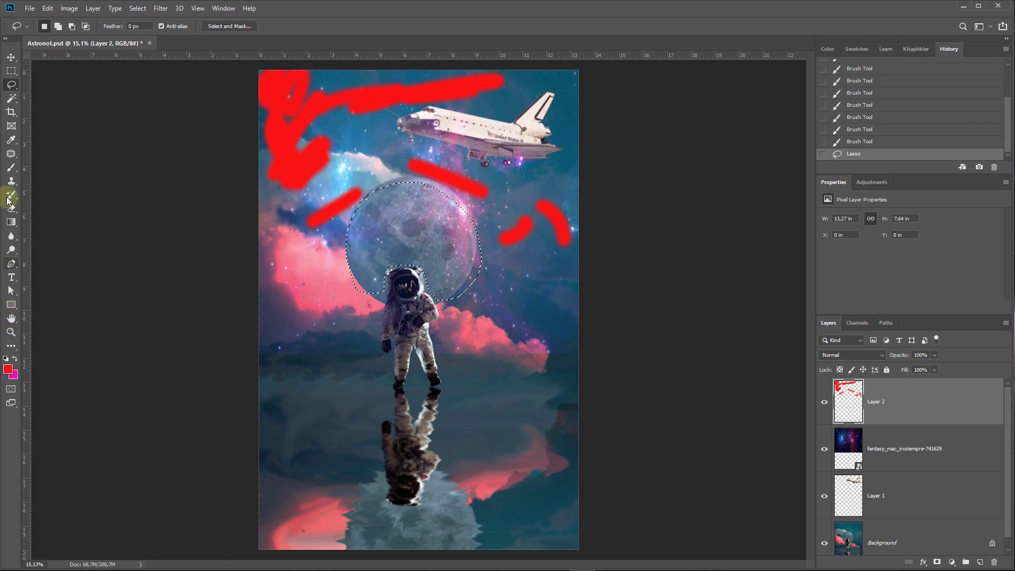
{"action": "left_click", "coordinate": [12, 167]}
{"action": "mouse_move", "coordinate": [395, 226]}
{"action": "left_mouse_down"}
{"action": "mouse_move", "coordinate": [333, 272]}
{"action": "mouse_move", "coordinate": [444, 151]}
{"action": "mouse_move", "coordinate": [556, 154]}
{"action": "mouse_move", "coordinate": [406, 270]}
{"action": "mouse_move", "coordinate": [434, 198]}
{"action": "mouse_move", "coordinate": [351, 225]}
{"action": "mouse_move", "coordinate": [424, 236]}
{"action": "mouse_move", "coordinate": [448, 276]}
{"action": "mouse_move", "coordinate": [424, 273]}
{"action": "mouse_move", "coordinate": [466, 272]}
{"action": "mouse_move", "coordinate": [462, 293]}
{"action": "mouse_move", "coordinate": [471, 254]}
{"action": "left_mouse_up"}
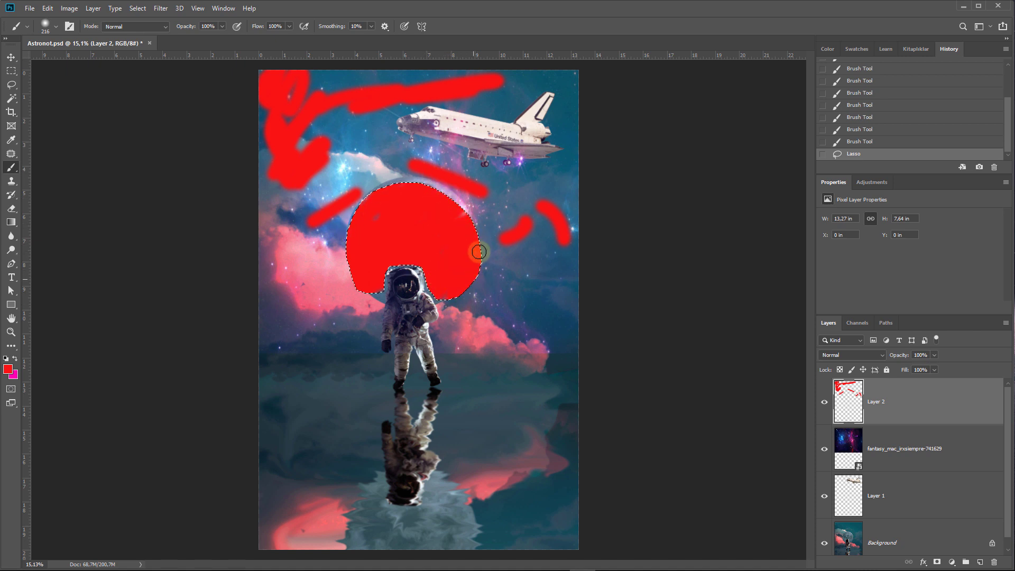
- Set Layer 2's blend mode to Soft Light and deselect with Ctrl+D
{"action": "left_click", "coordinate": [883, 356]}
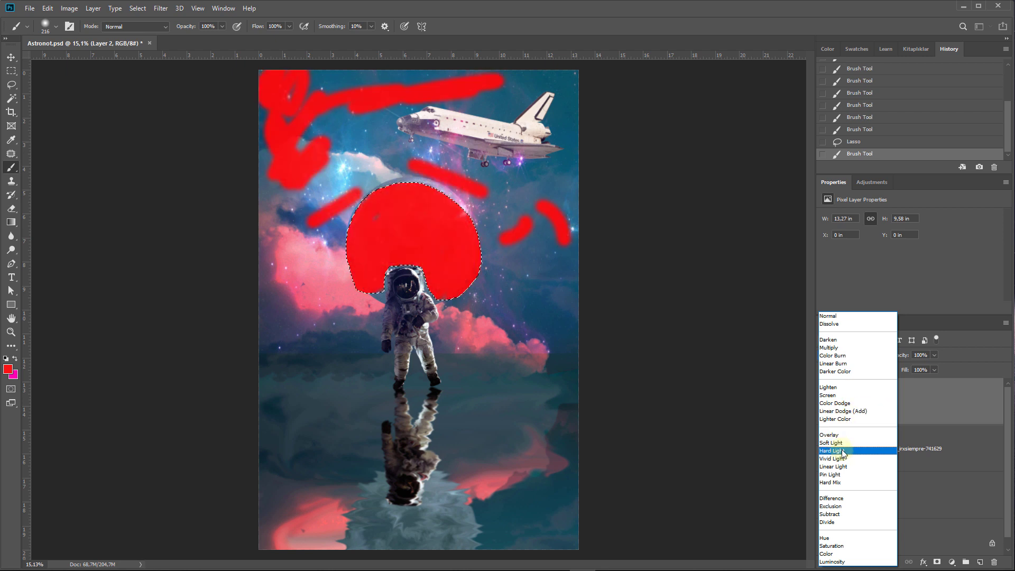
{"action": "left_click", "coordinate": [844, 443]}
{"action": "key", "text": "ctrl+d"}
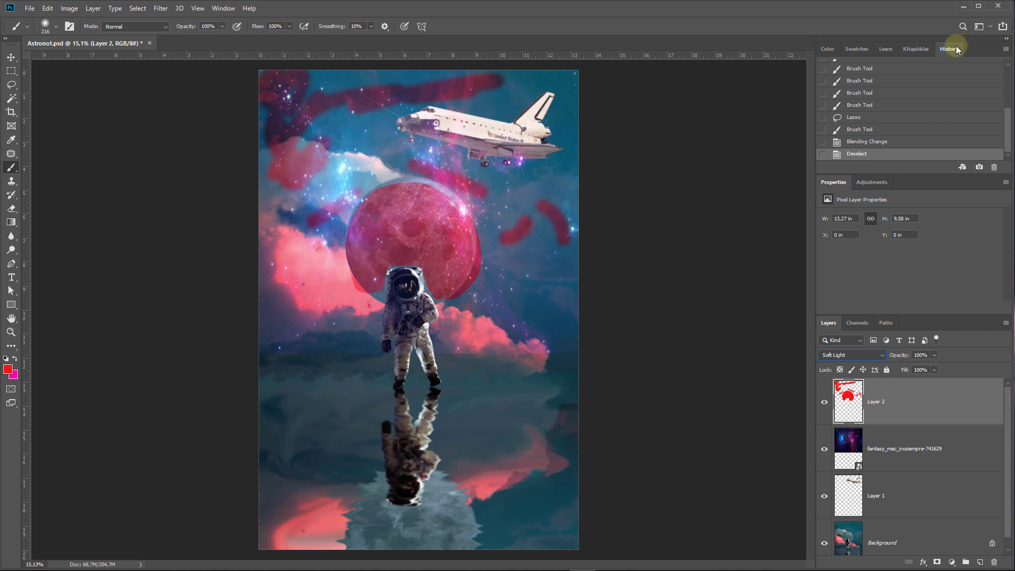
- Float the History panel, enlarge it, and move it beside the dock
{"action": "left_click_drag", "start_coordinate": [957, 49], "coordinate": [587, 80]}
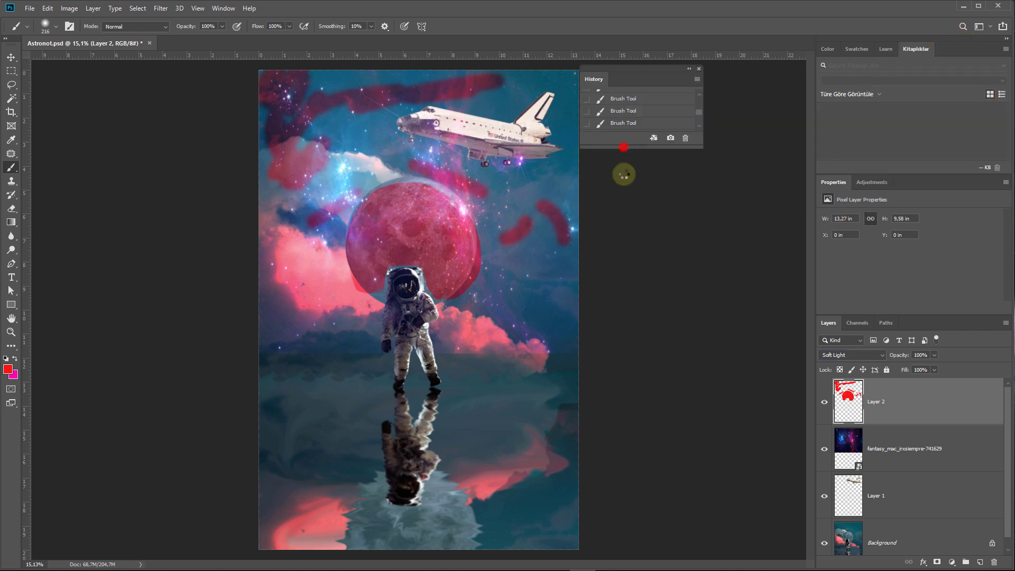
{"action": "left_click_drag", "start_coordinate": [624, 147], "coordinate": [616, 360]}
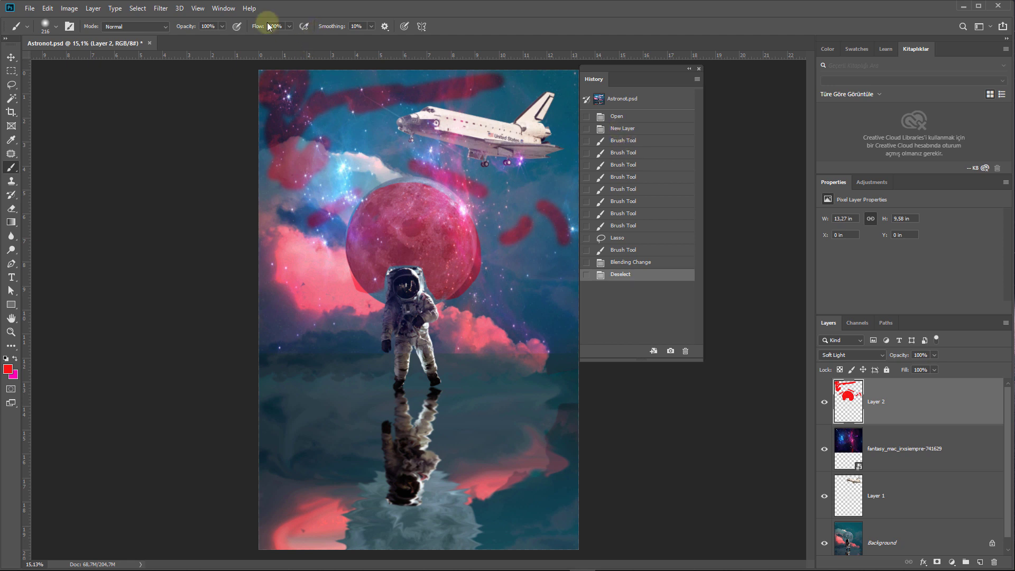
{"action": "left_click", "coordinate": [223, 8]}
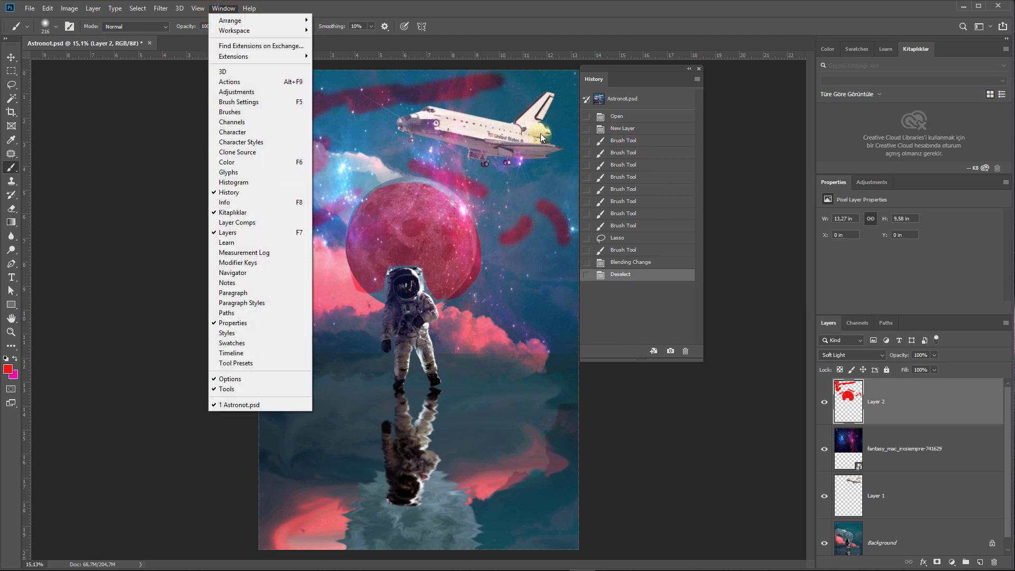
{"action": "left_click", "coordinate": [630, 72]}
{"action": "left_click_drag", "start_coordinate": [669, 67], "coordinate": [772, 63]}
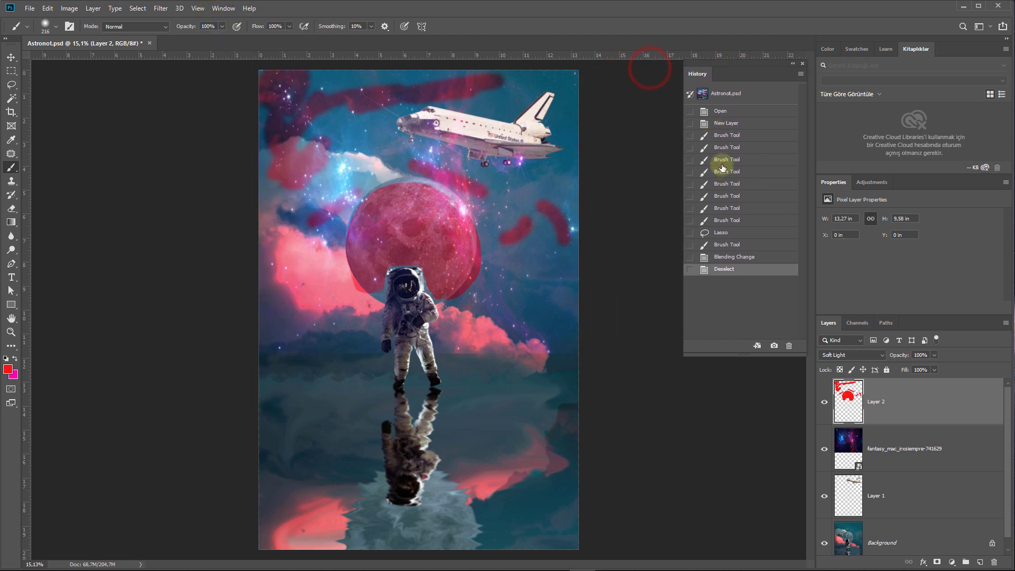
- Step through history states from the first brush stroke to the final Deselect
{"action": "left_click", "coordinate": [728, 136]}
{"action": "left_click", "coordinate": [727, 175]}
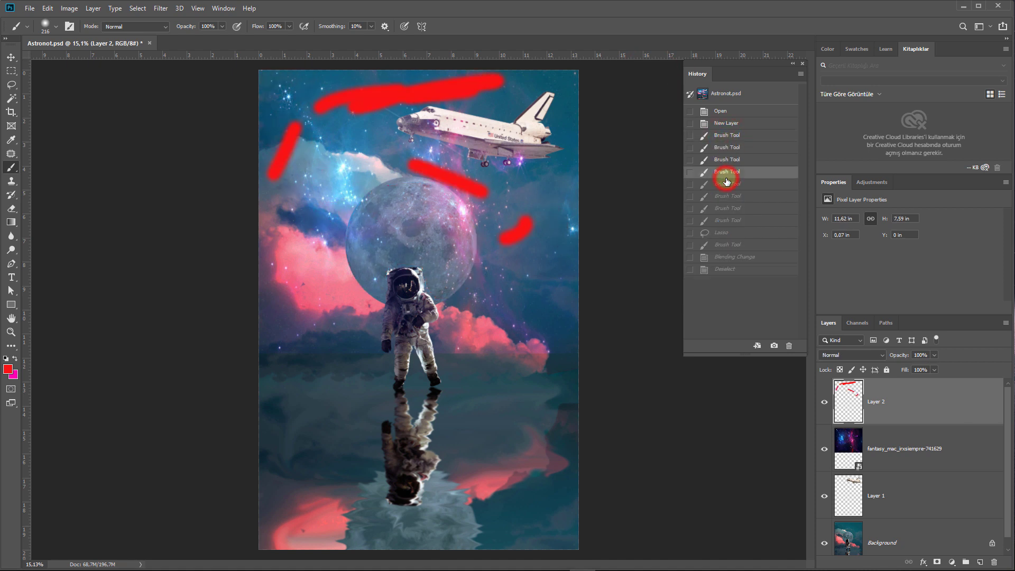
{"action": "left_click", "coordinate": [726, 195]}
{"action": "left_click", "coordinate": [725, 220]}
{"action": "left_click", "coordinate": [725, 244]}
{"action": "left_click", "coordinate": [725, 268]}
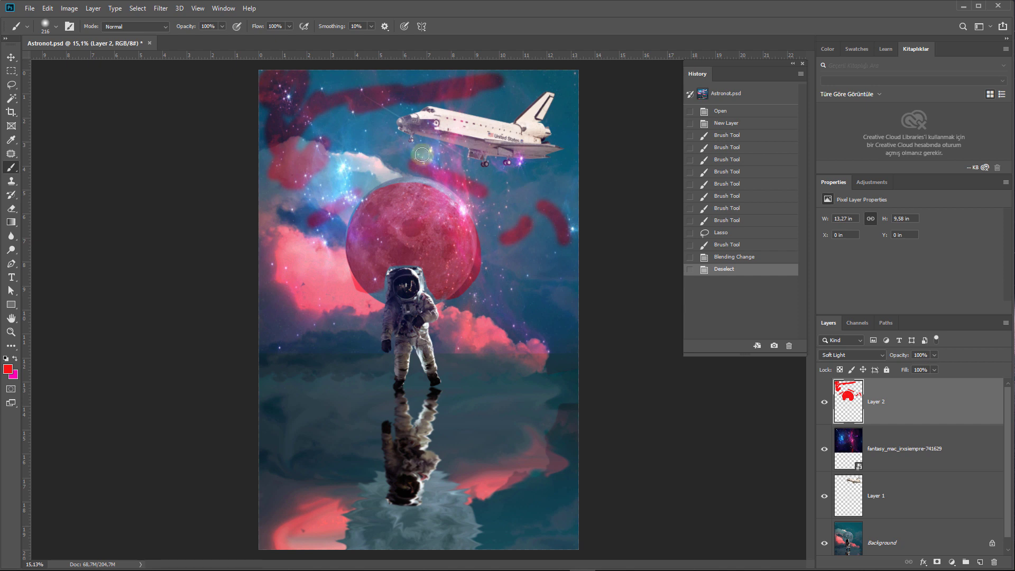
{"action": "left_click", "coordinate": [30, 8]}
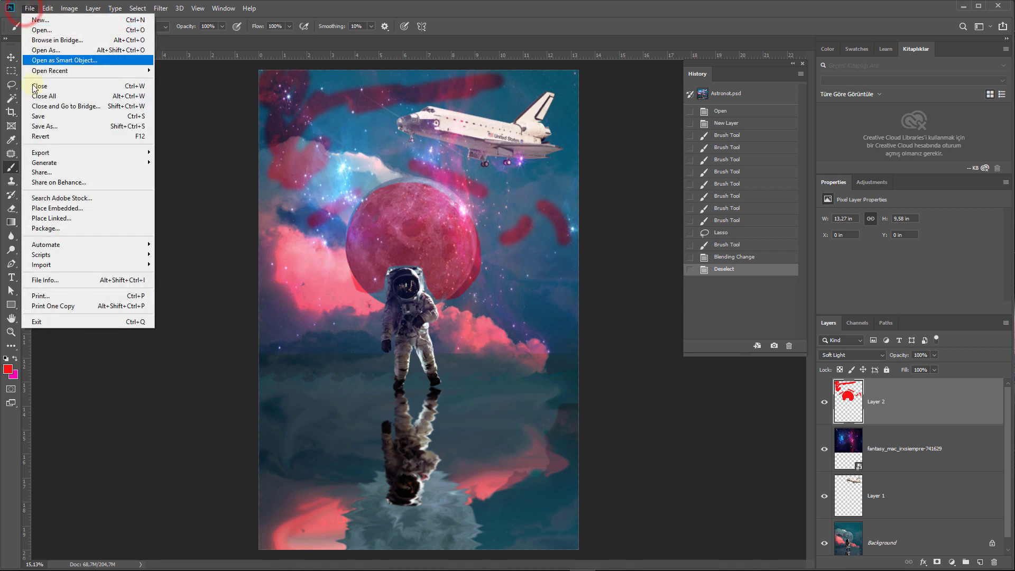
- Revert Astronot.psd to its saved version, then browse the File and Edit menus
{"action": "left_click", "coordinate": [61, 137]}
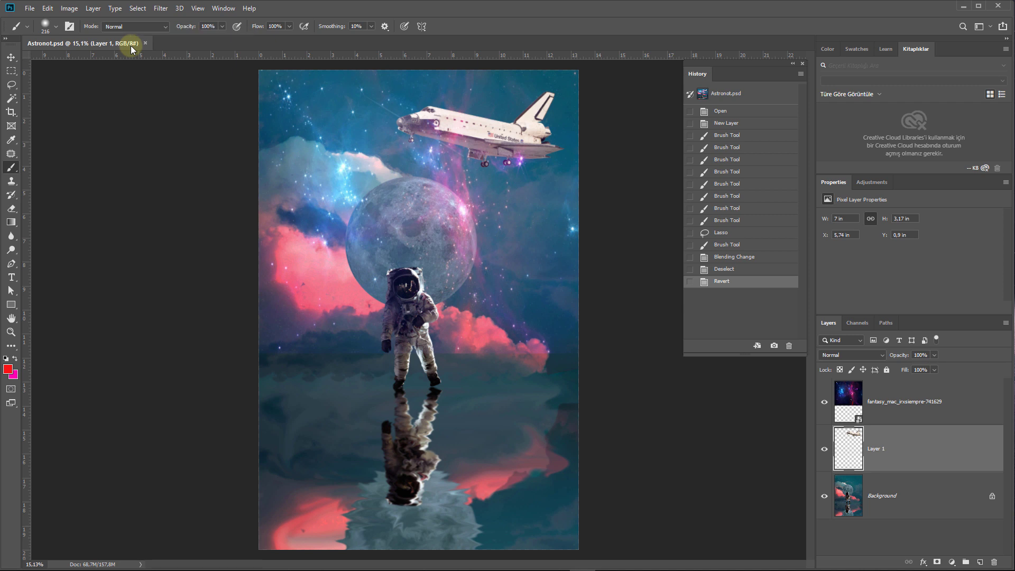
{"action": "left_click", "coordinate": [30, 8]}
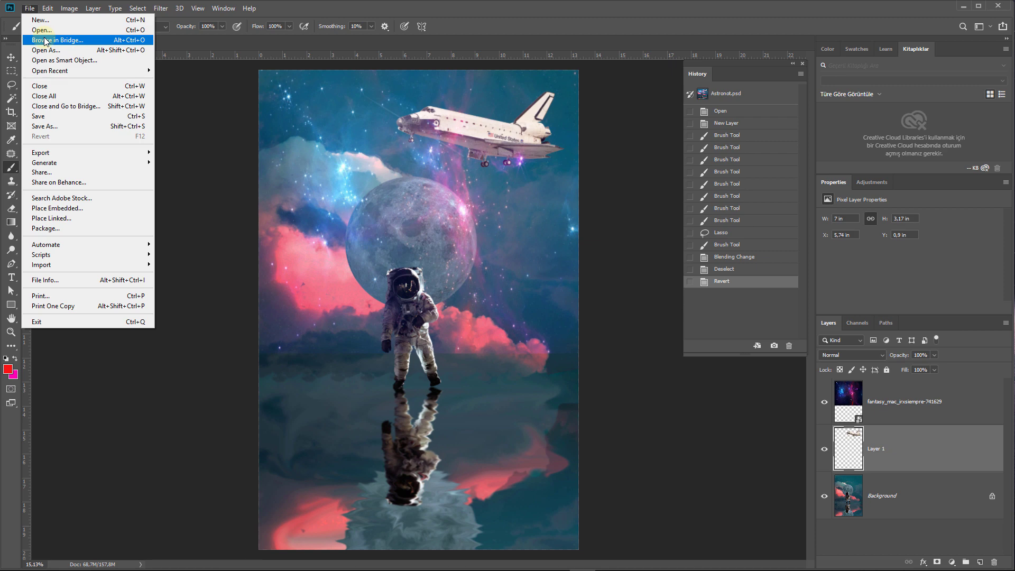
{"action": "left_click", "coordinate": [47, 10]}
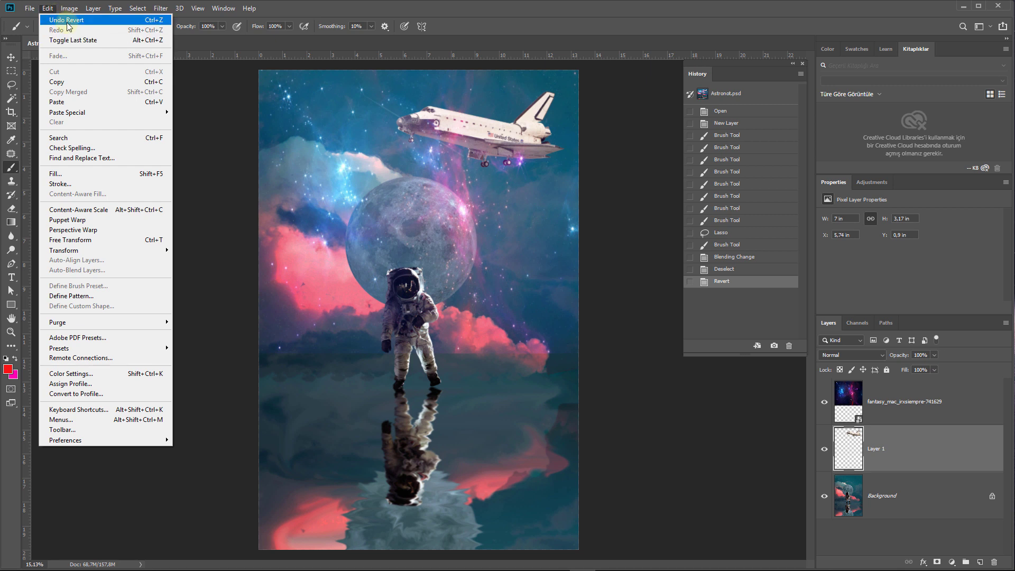
- Undo the Revert, step back with Ctrl+Alt+Z, then redo with Ctrl+Shift+Z
{"action": "left_click", "coordinate": [580, 47]}
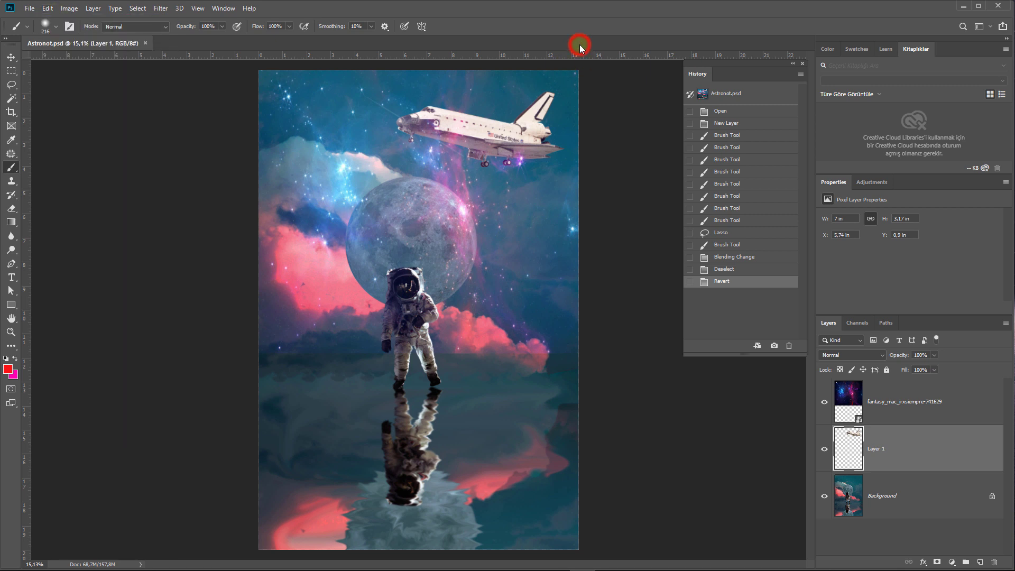
{"action": "key", "text": "ctrl+z"}
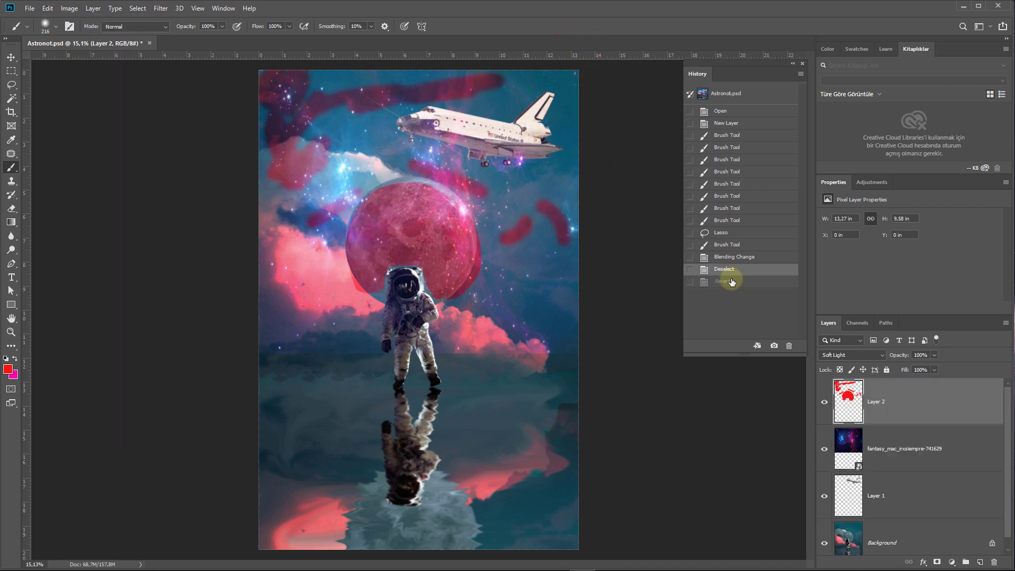
{"action": "key", "text": "ctrl+alt+z"}
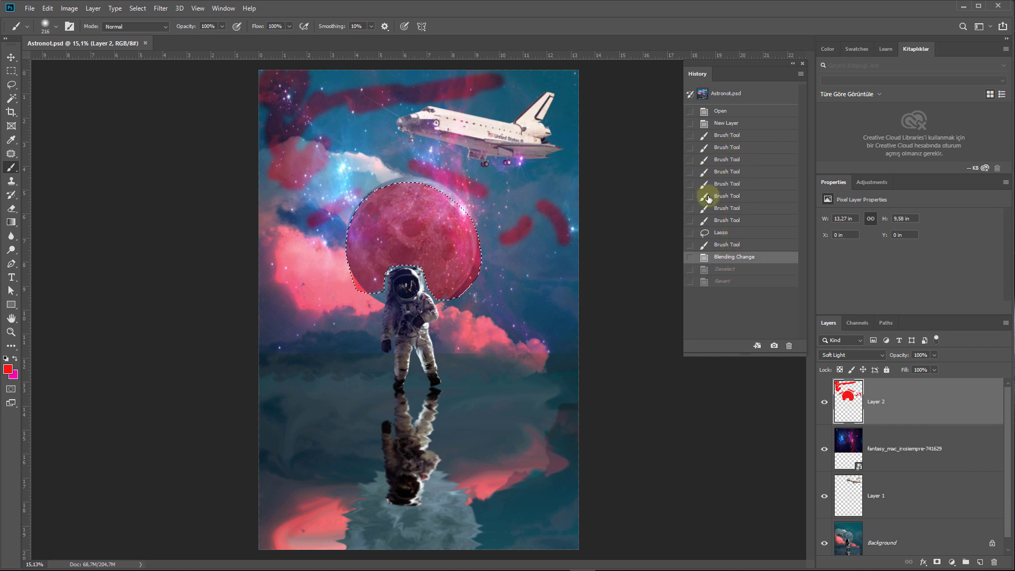
{"action": "key", "text": "ctrl+alt+z"}
{"action": "key", "text": "ctrl+alt+z"}
{"action": "key", "text": "ctrl+alt+z"}
{"action": "key", "text": "ctrl+alt+z"}
{"action": "key", "text": "ctrl+alt+z"}
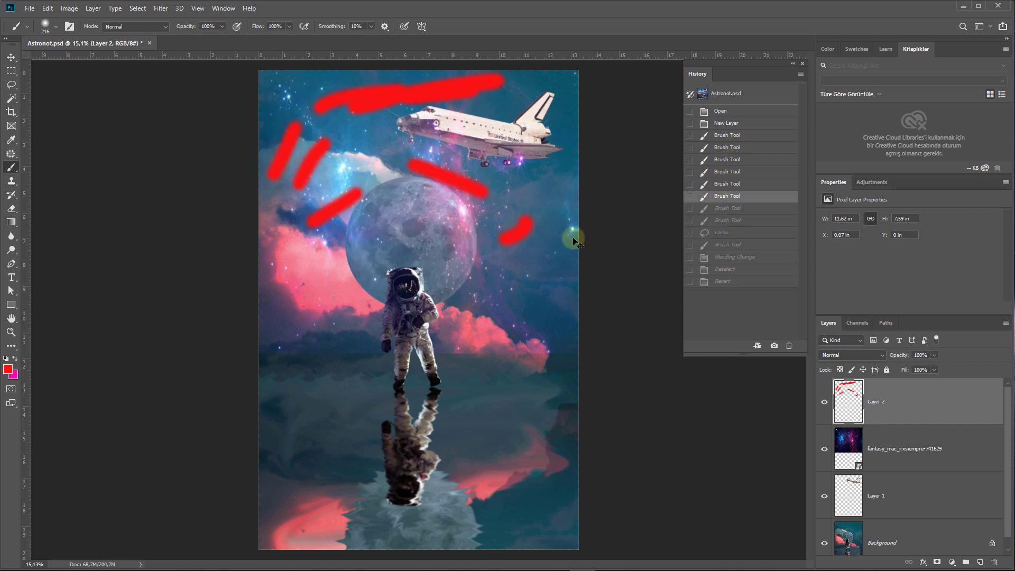
{"action": "key", "text": "ctrl+alt+z"}
{"action": "key", "text": "ctrl+alt+z"}
{"action": "key", "text": "ctrl+alt+z"}
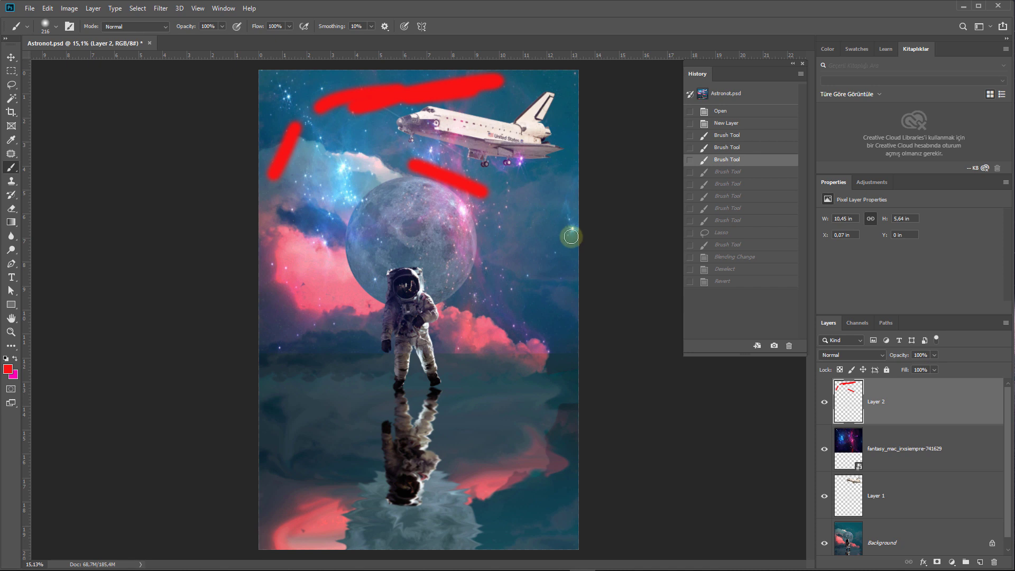
{"action": "key", "text": "ctrl+shift+z"}
{"action": "key", "text": "ctrl+shift+z"}
{"action": "key", "text": "ctrl+shift+z"}
{"action": "key", "text": "ctrl+shift+z"}
{"action": "key", "text": "ctrl+shift+z"}
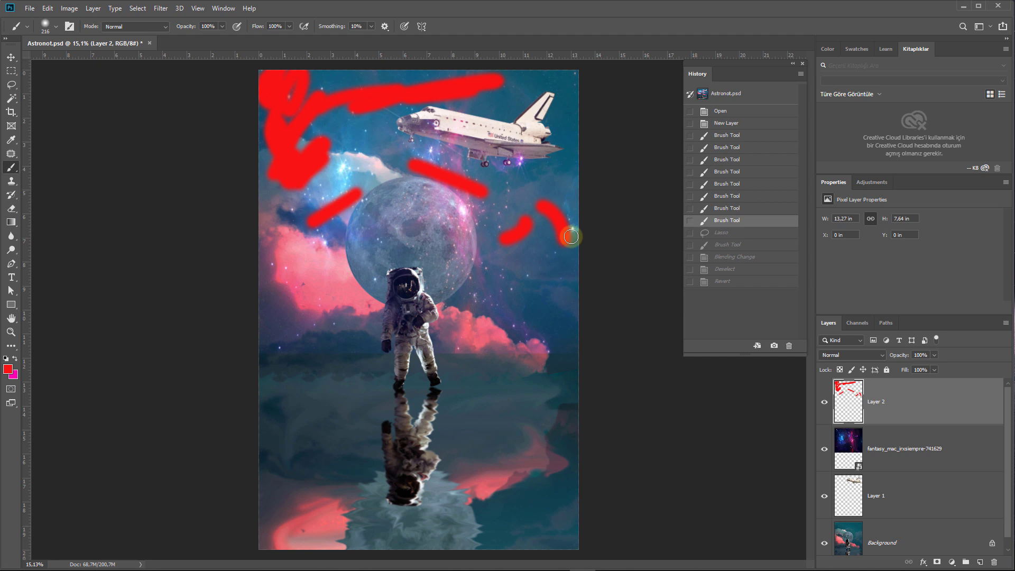
{"action": "key", "text": "ctrl+shift+z"}
{"action": "key", "text": "ctrl+shift+z"}
{"action": "key", "text": "ctrl+shift+z"}
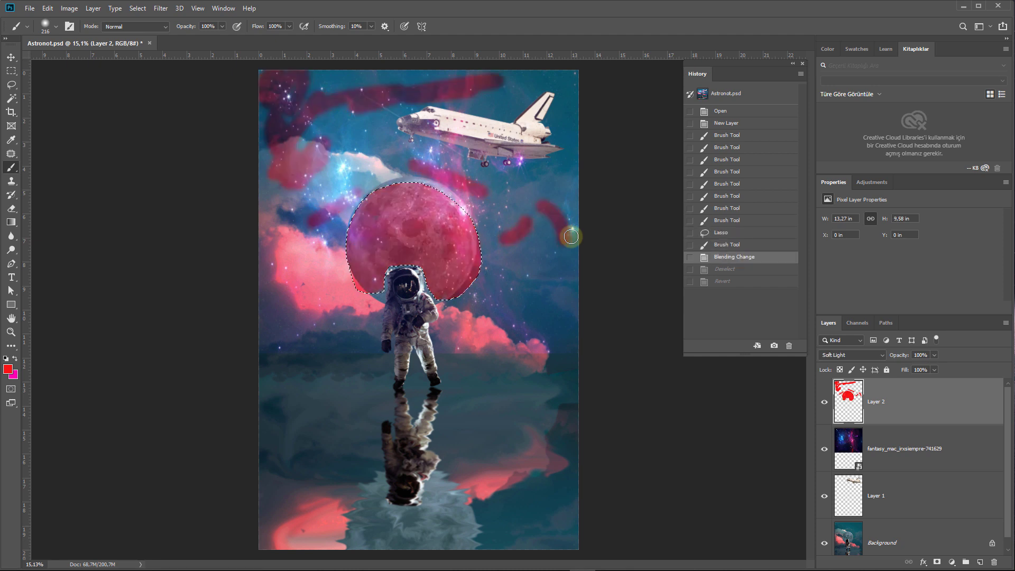
- Jump between pre-moon-painting, Soft Light and Revert states in the History panel
{"action": "left_click", "coordinate": [731, 233]}
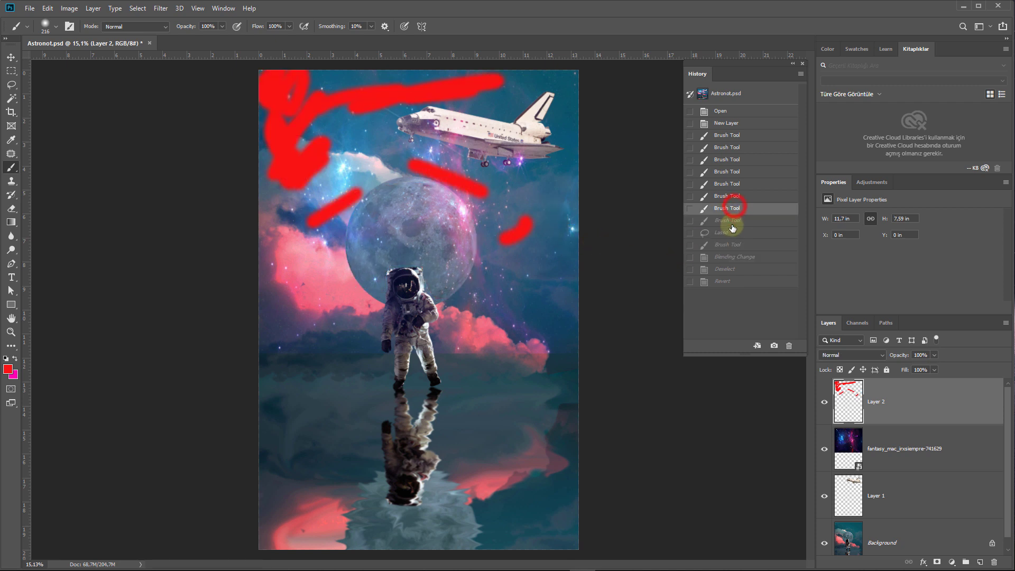
{"action": "left_click", "coordinate": [733, 269]}
{"action": "left_click", "coordinate": [727, 220]}
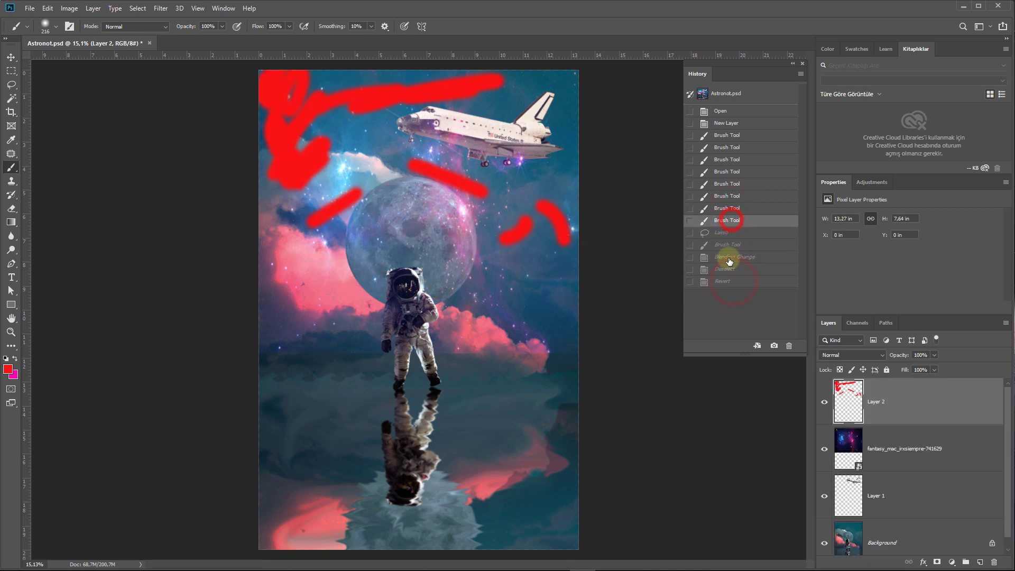
{"action": "left_click", "coordinate": [728, 281]}
{"action": "left_click", "coordinate": [724, 268]}
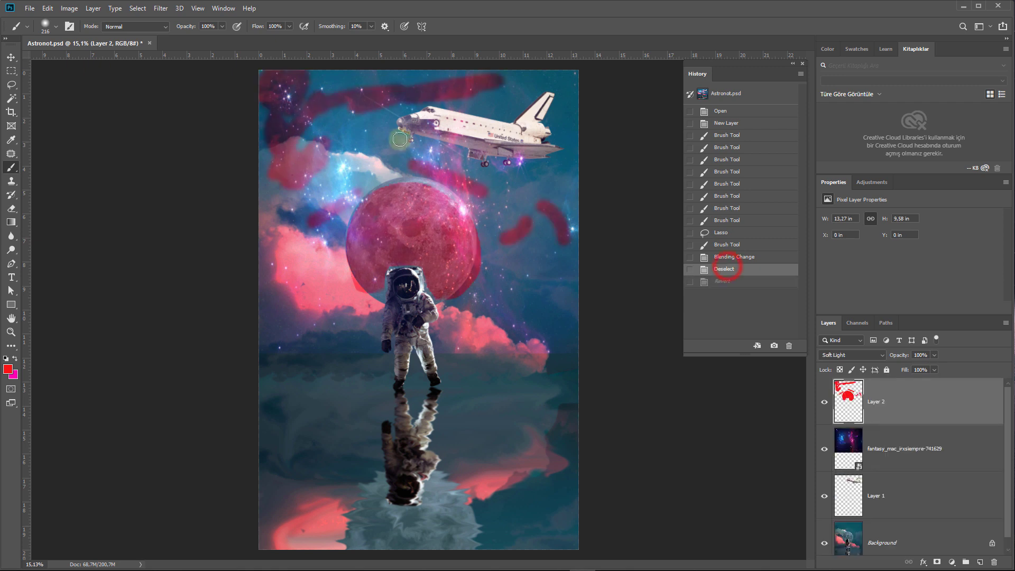
{"action": "left_click", "coordinate": [223, 8]}
{"action": "left_click", "coordinate": [428, 46]}
{"action": "left_click", "coordinate": [723, 281]}
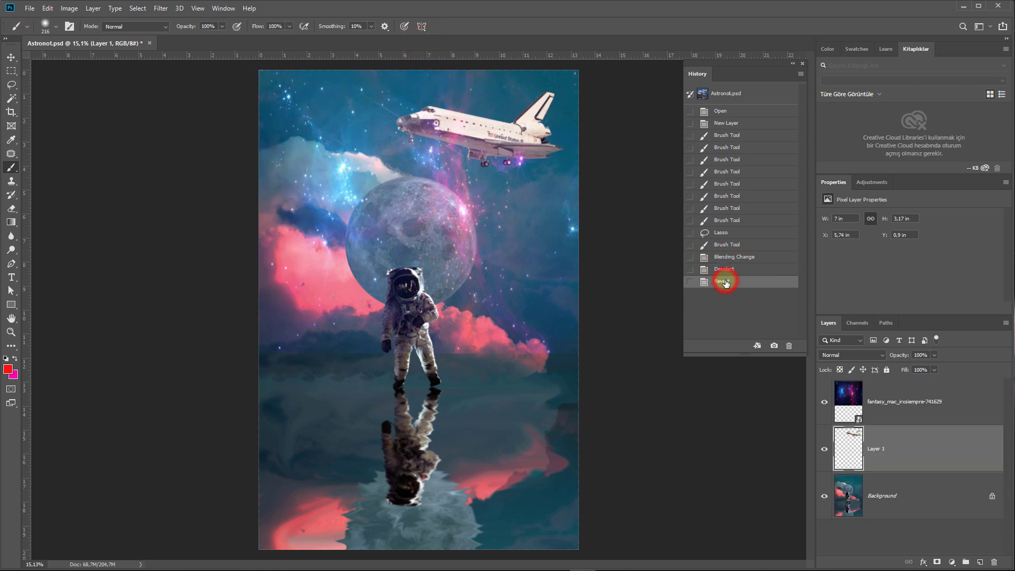
- Preview the Soft Light moon state, then undo back to the red brush strokes
{"action": "left_click", "coordinate": [701, 263]}
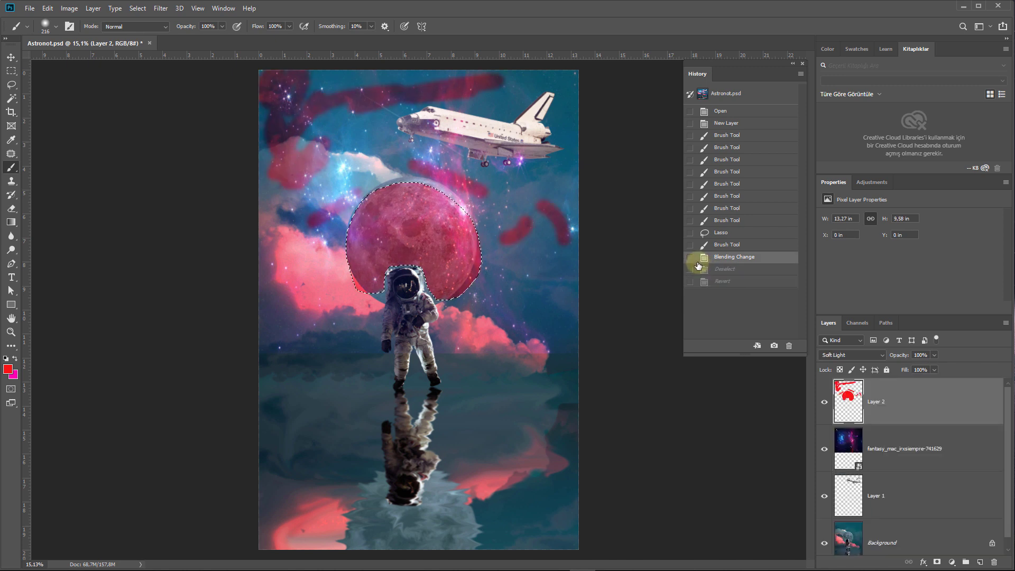
{"action": "key", "text": "ctrl+z"}
{"action": "key", "text": "ctrl+z"}
{"action": "key", "text": "ctrl+z"}
{"action": "key", "text": "ctrl+z"}
{"action": "key", "text": "ctrl+z"}
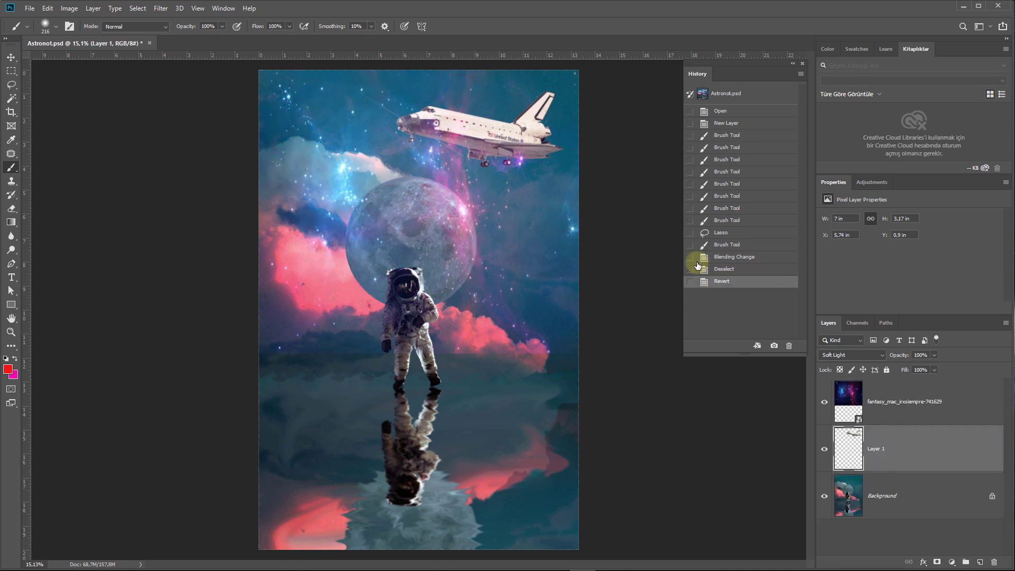
{"action": "key", "text": "ctrl+z"}
{"action": "key", "text": "ctrl+z"}
{"action": "key", "text": "ctrl+z"}
{"action": "key", "text": "ctrl+z"}
{"action": "key", "text": "ctrl+z"}
{"action": "key", "text": "ctrl+z"}
{"action": "key", "text": "ctrl+z"}
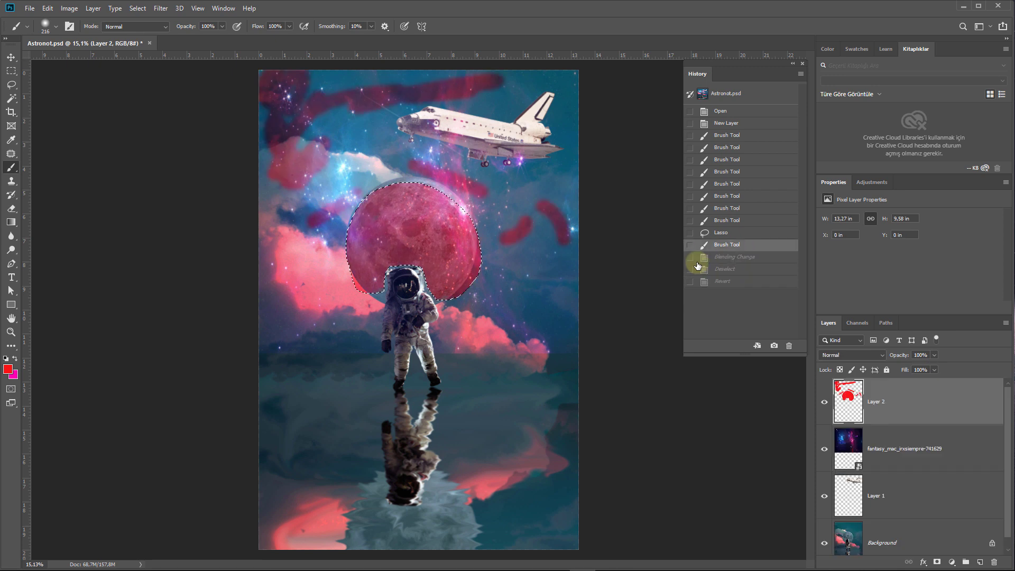
{"action": "key", "text": "ctrl+z"}
{"action": "key", "text": "ctrl+z"}
{"action": "key", "text": "ctrl+z"}
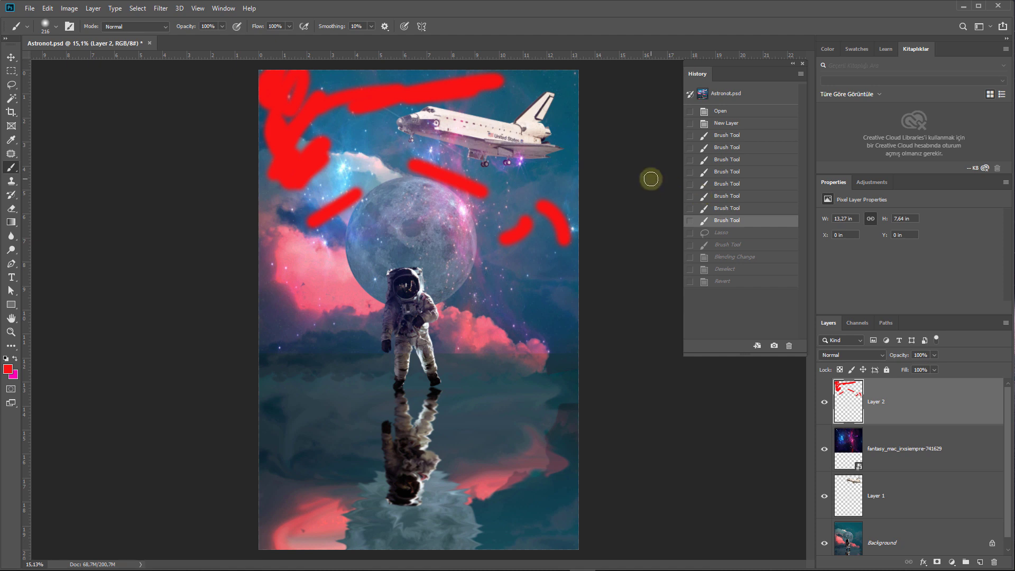
- Redo Lasso, Brush, Soft Light blend, Deselect and Revert, ending at the grey moon
{"action": "key", "text": "ctrl+shift+z"}
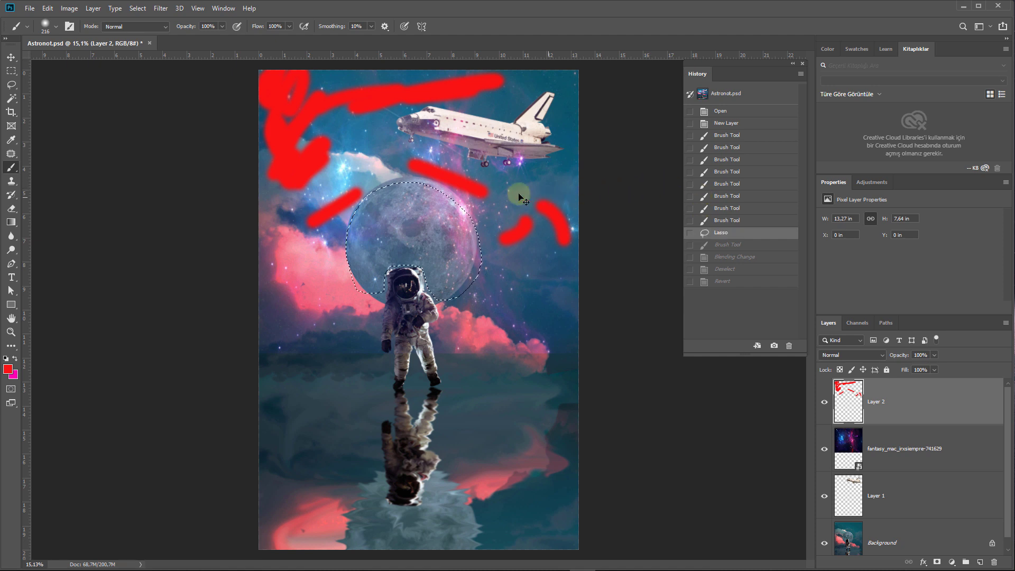
{"action": "key", "text": "ctrl+shift+z"}
{"action": "key", "text": "ctrl+shift+z"}
{"action": "left_click", "coordinate": [63, 9]}
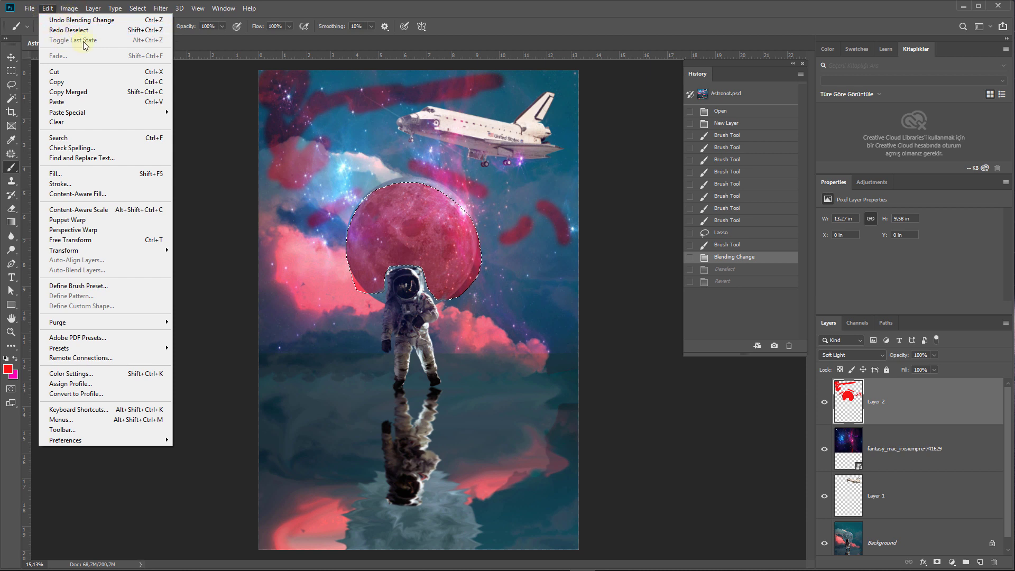
{"action": "left_click", "coordinate": [243, 49]}
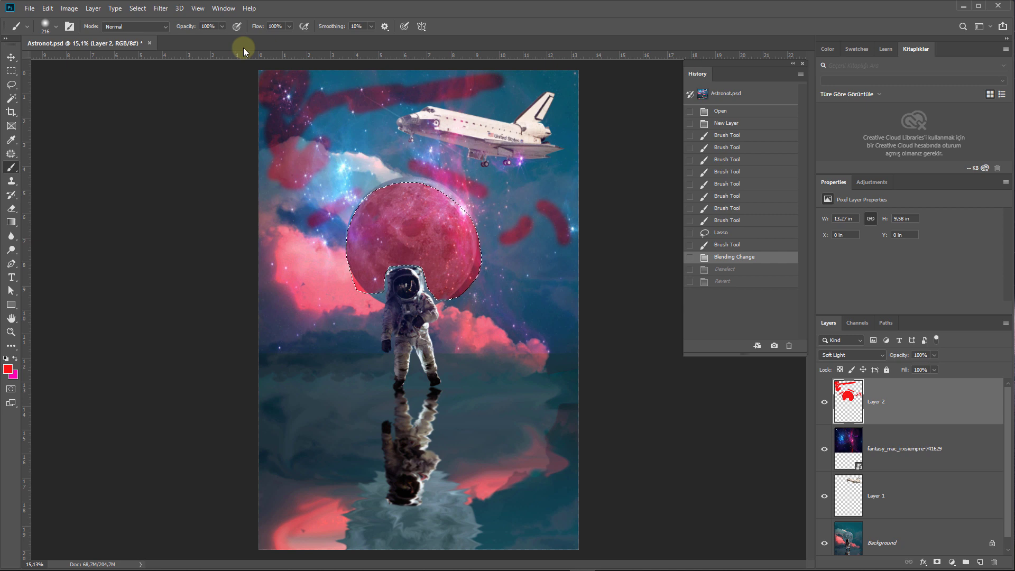
{"action": "key", "text": "ctrl+shift+z"}
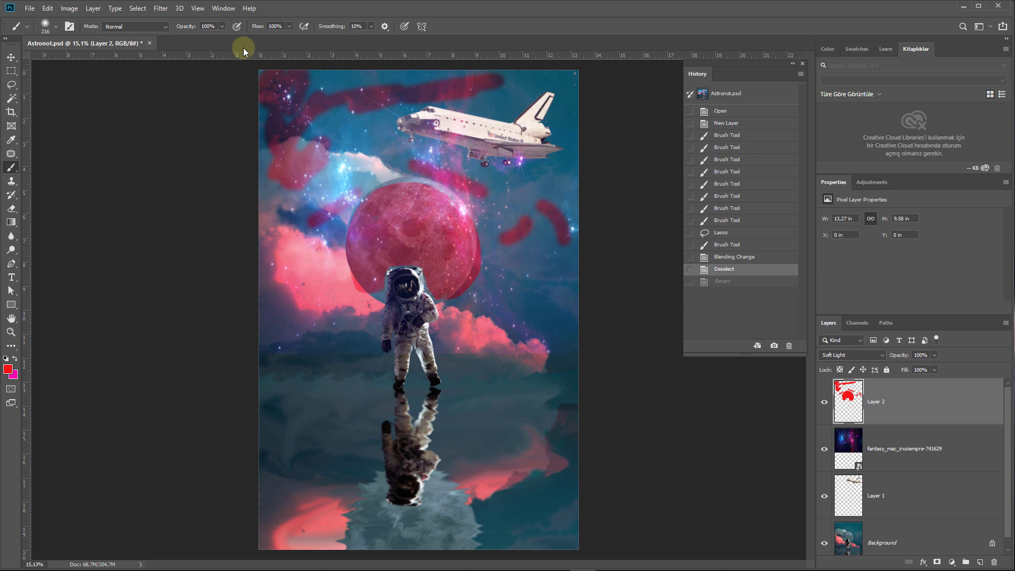
{"action": "key", "text": "ctrl+shift+z"}
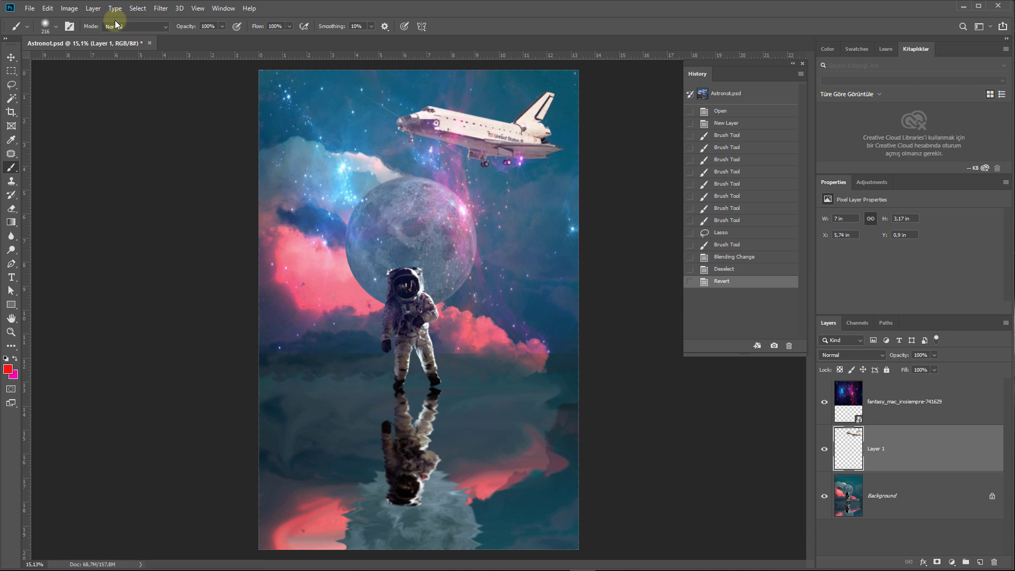
{"action": "left_click", "coordinate": [30, 8]}
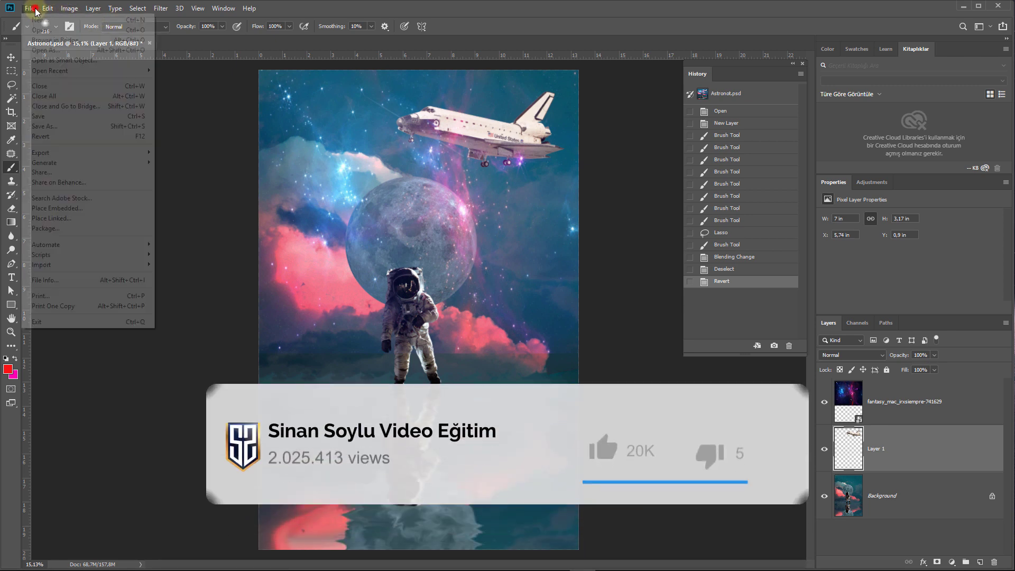
{"action": "left_click", "coordinate": [210, 43]}
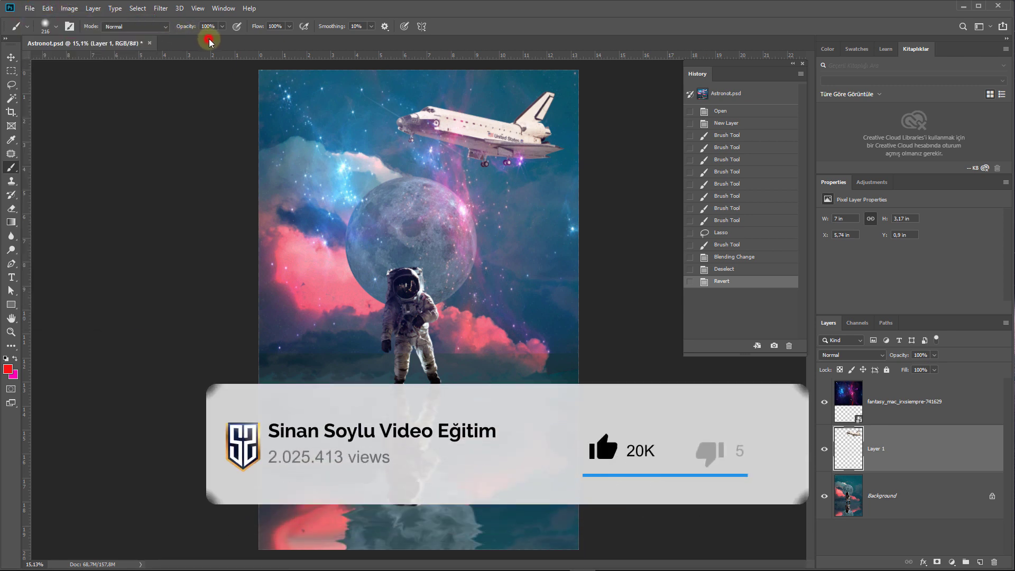